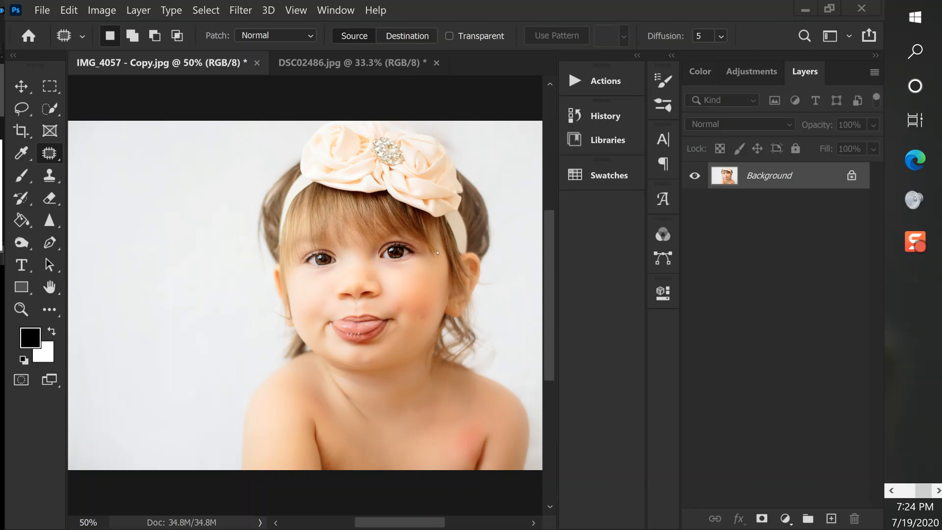
key("ctrl+plus")
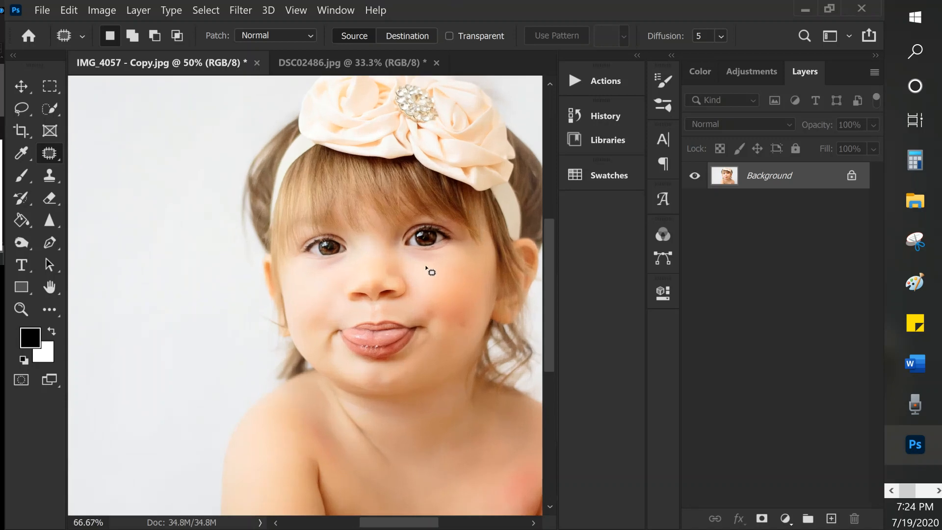
key("ctrl+plus")
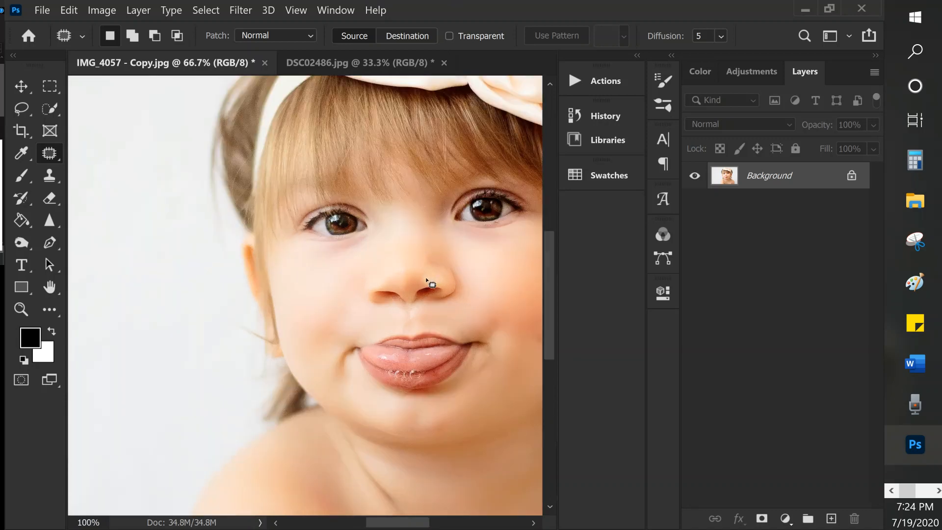
key("ctrl+minus")
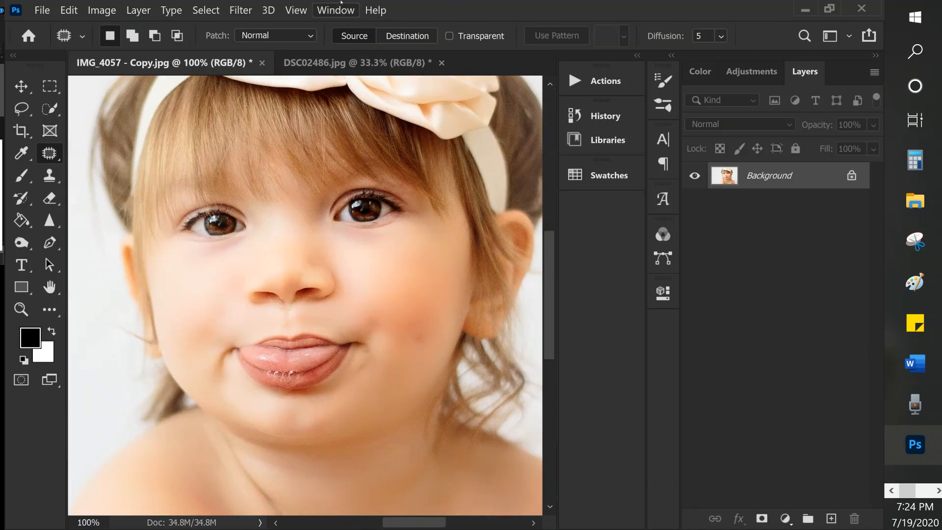
- Bring the DSC02486.jpg portrait to the front for the eye retouch
left_click(351, 63)
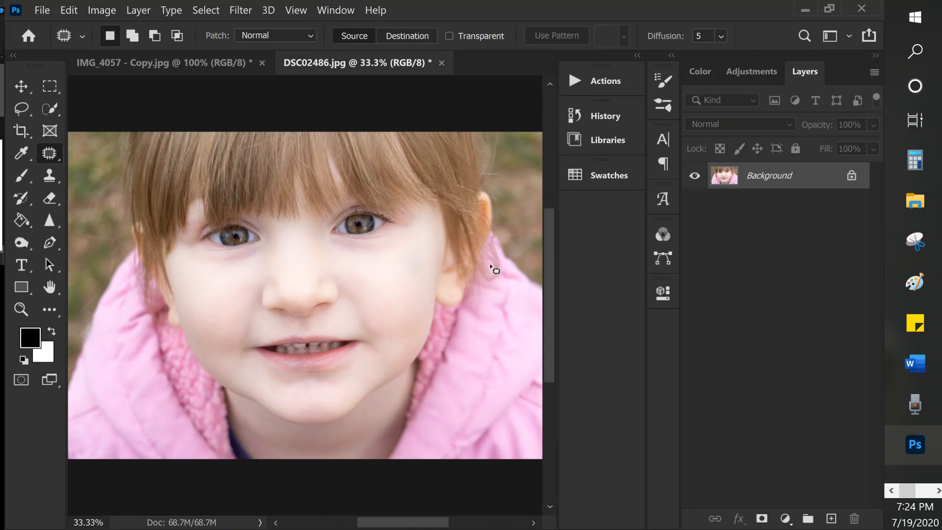
key("ctrl+plus")
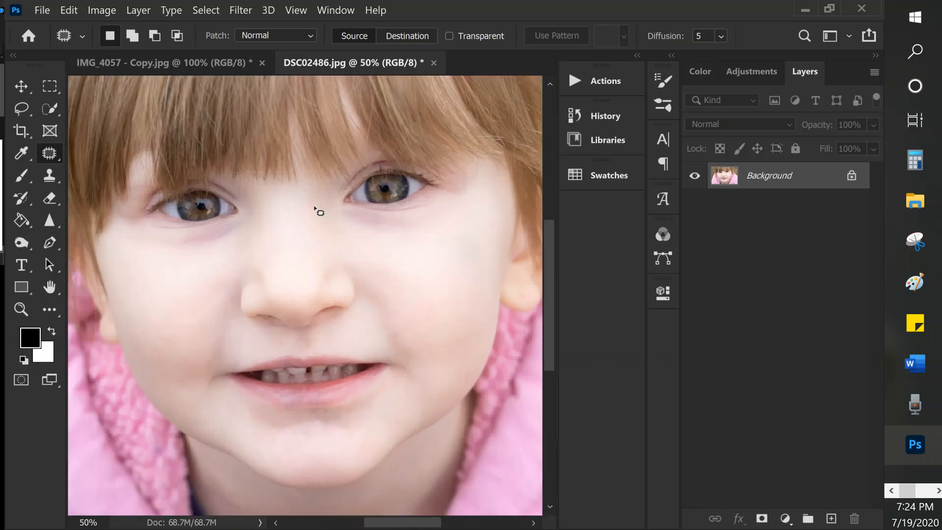
key("ctrl+plus")
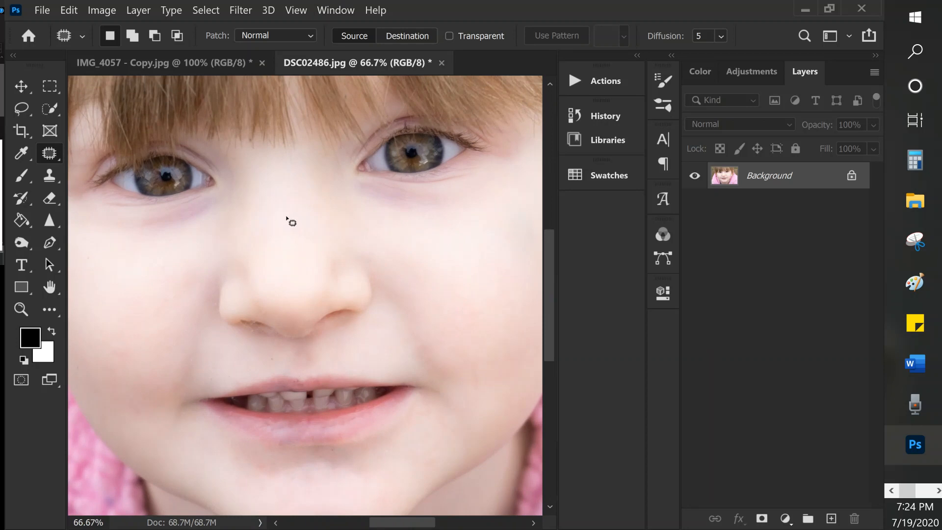
- Open the Actions panel as a floating panel and select the Easy Eye Retouch action
left_click(600, 81)
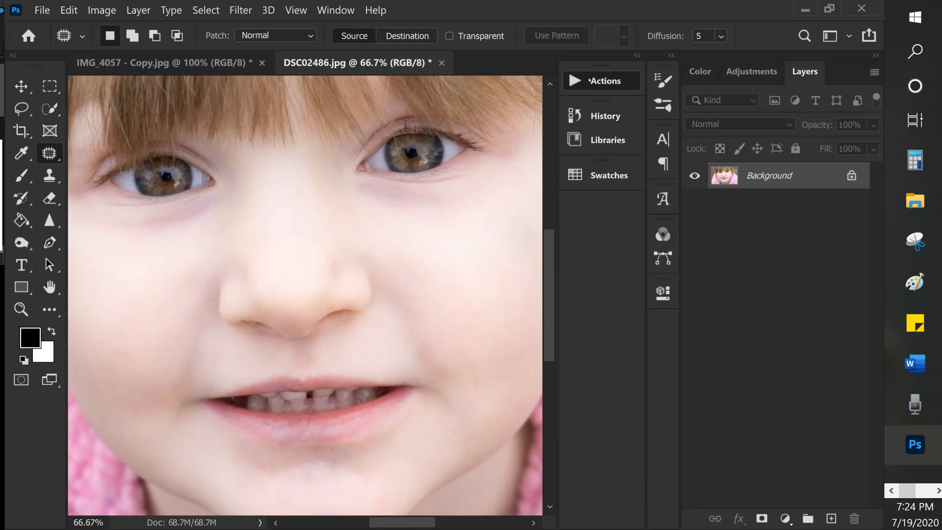
left_click_drag(455, 68, 732, 125)
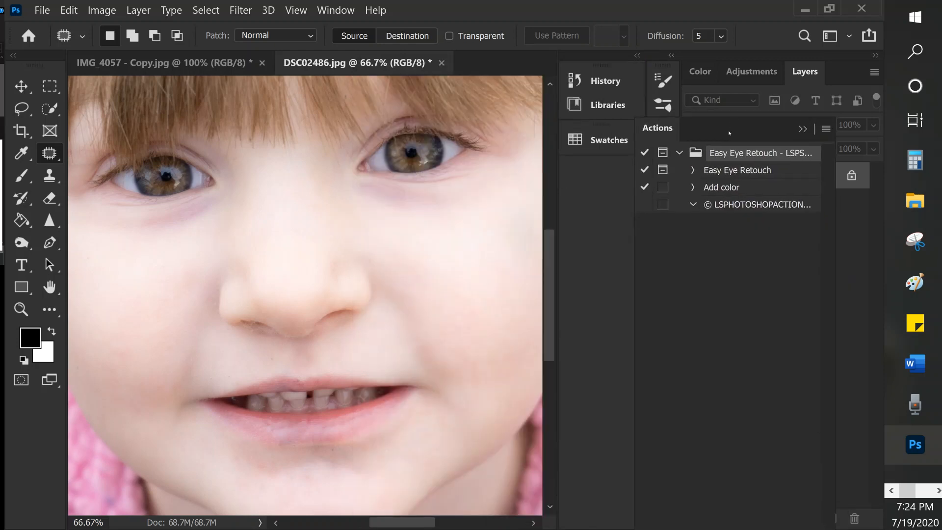
left_click(732, 177)
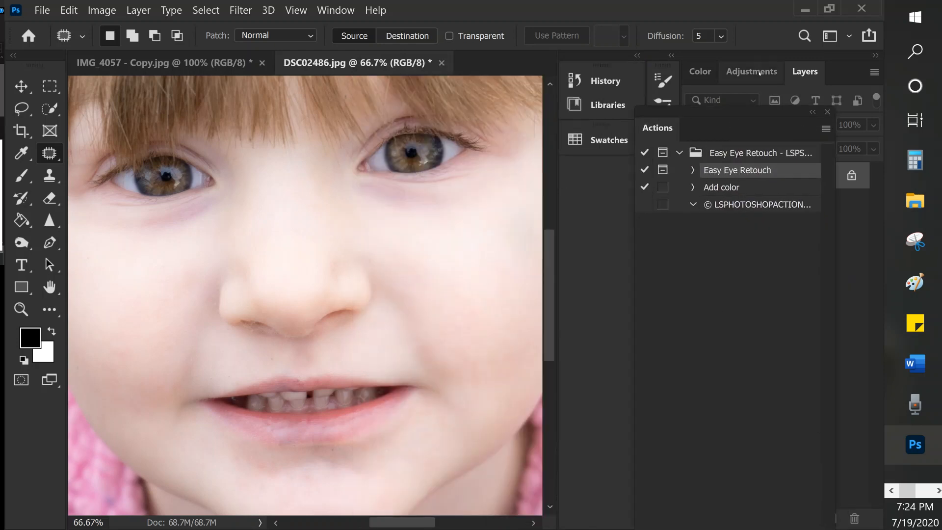
left_click_drag(751, 109, 548, 4)
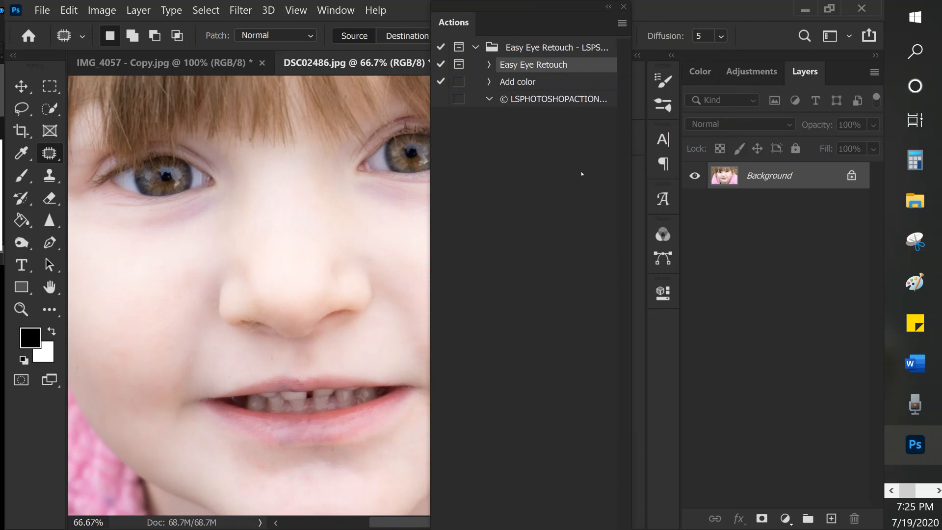
left_click(622, 24)
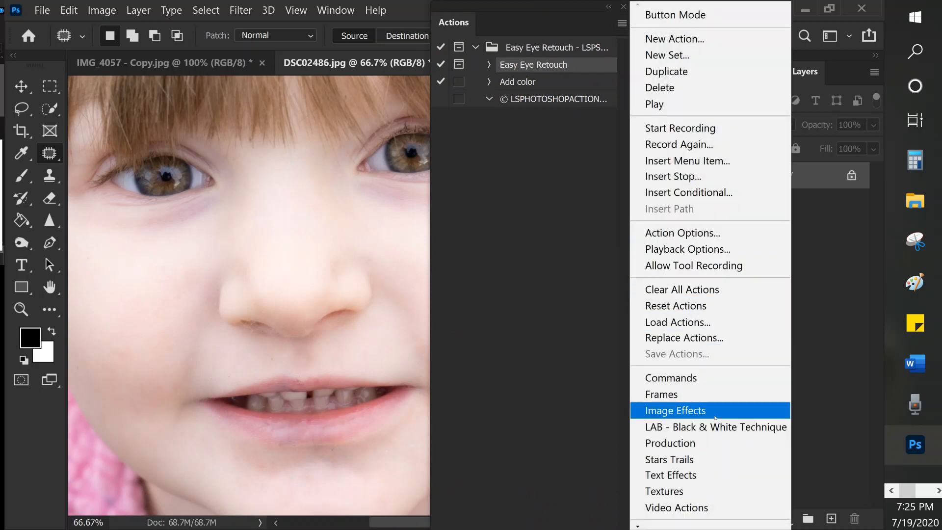
left_click(558, 6)
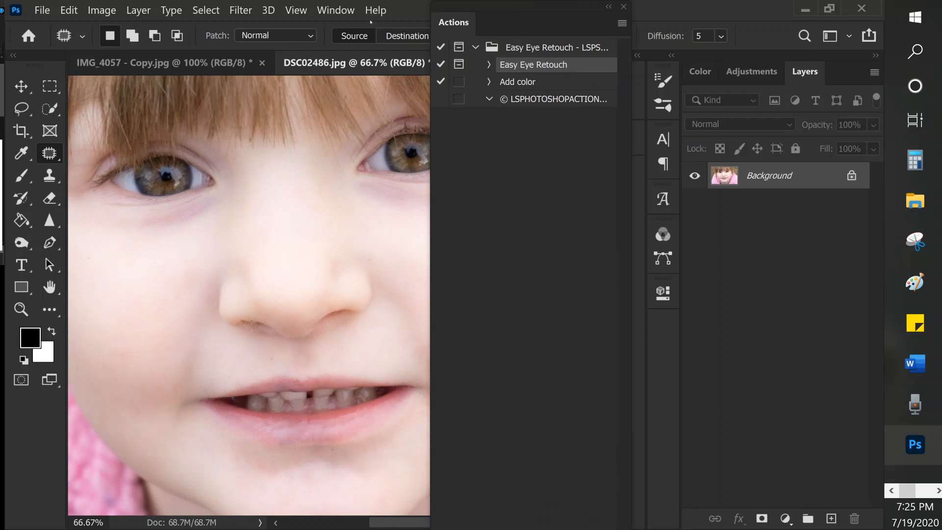
left_click(496, 406)
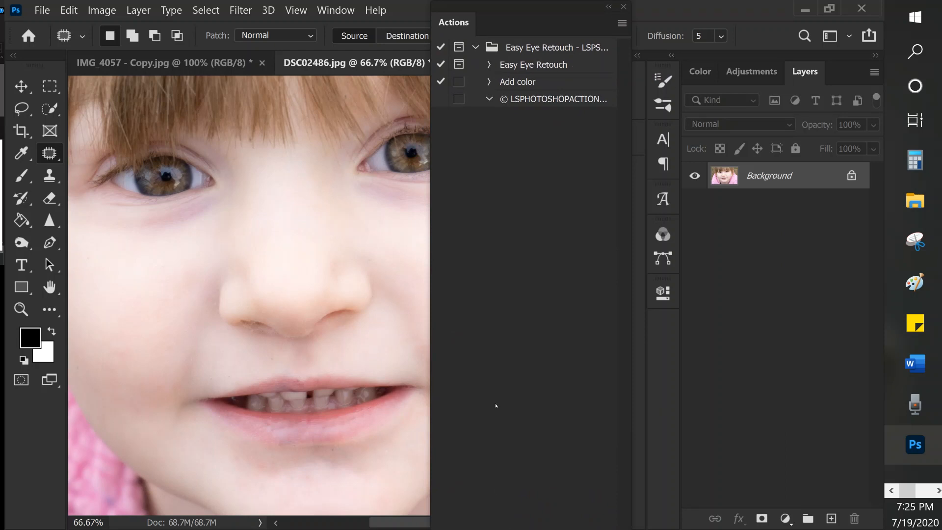
- Place the Actions panel beneath the layer list and run the Easy Eye Retouch action to its vein-erasing stop
left_click_drag(544, 2, 0, 65)
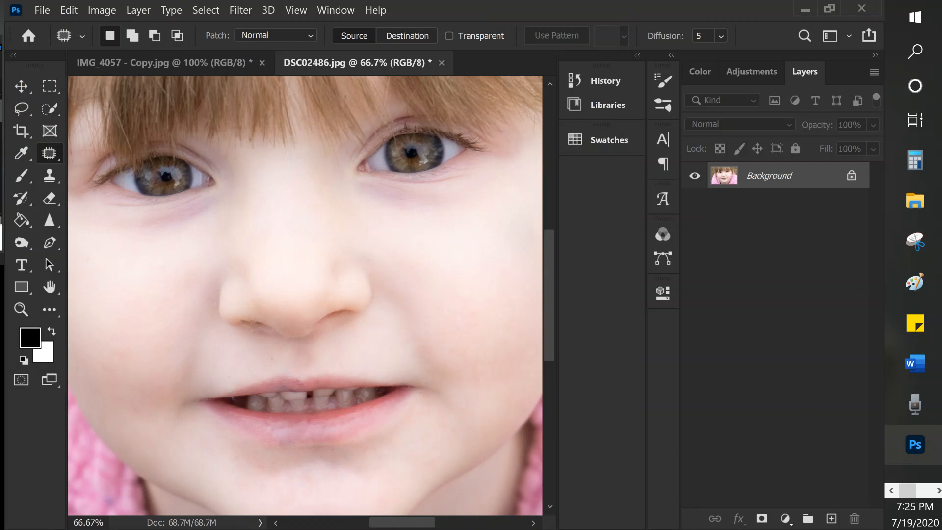
left_click_drag(941, 10, 797, 264)
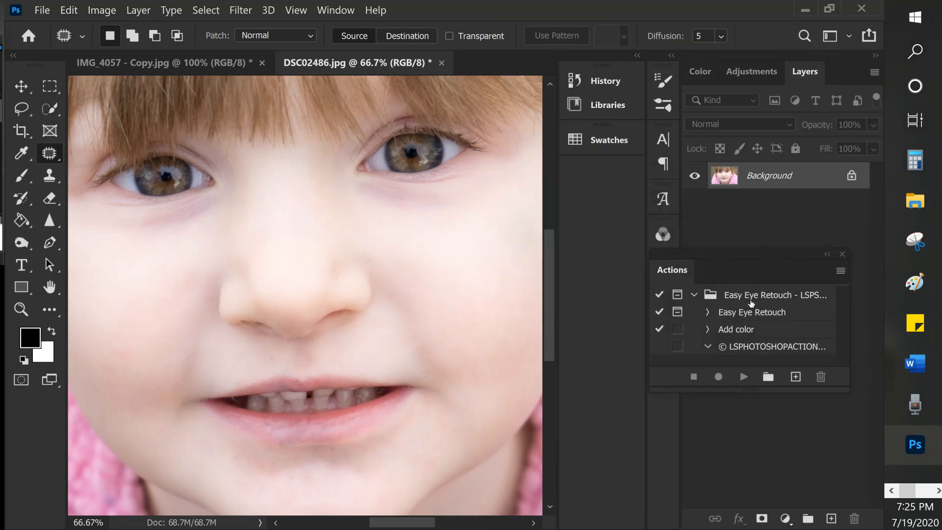
left_click(763, 315)
left_click(744, 382)
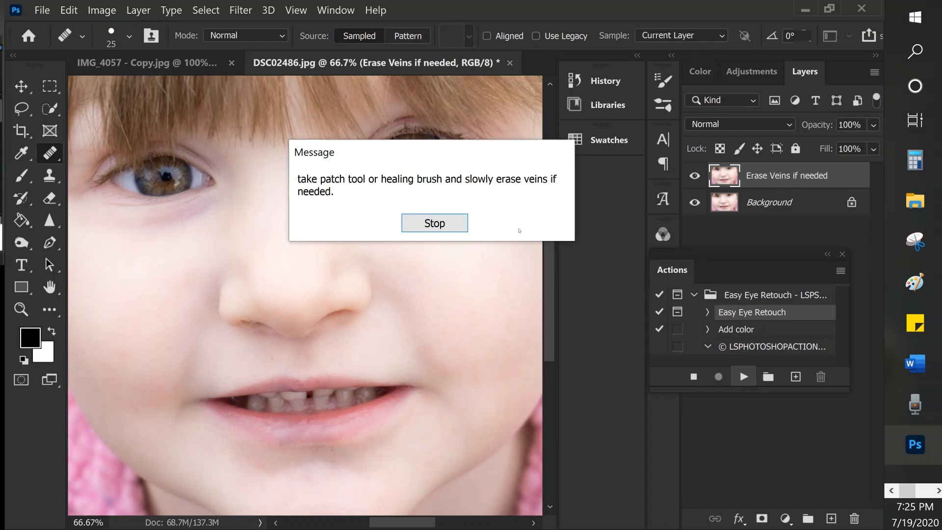
left_click(438, 223)
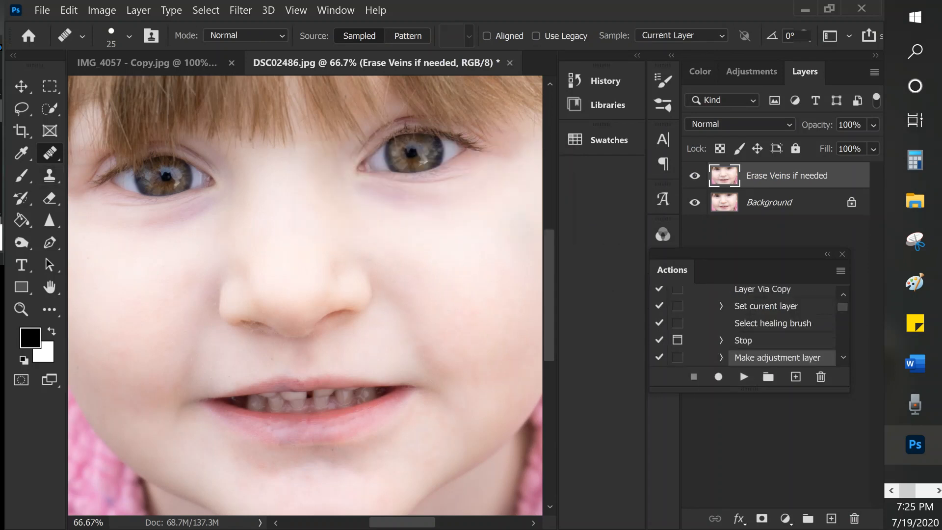
- Patch the veins in the outer white of the eye on the image's left with the Patch tool
right_click(50, 153)
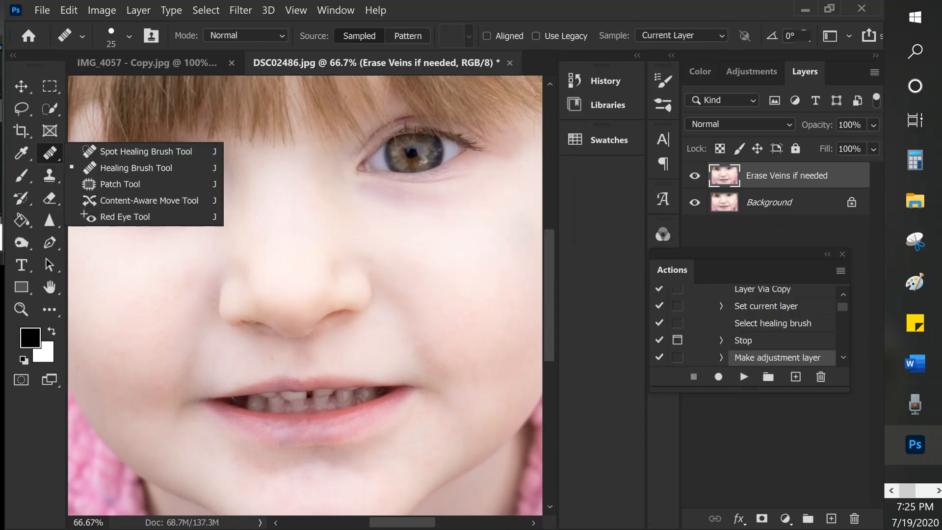
left_click(133, 189)
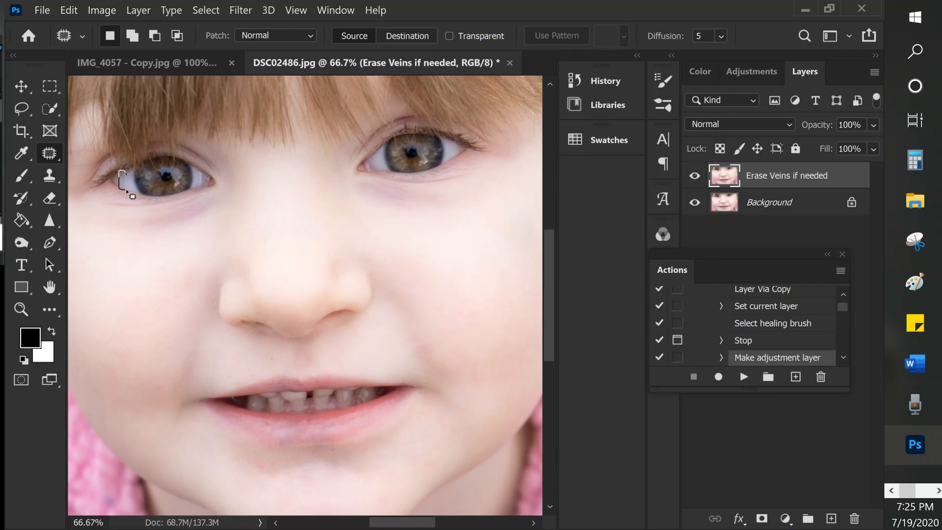
left_click_drag(122, 173, 126, 185)
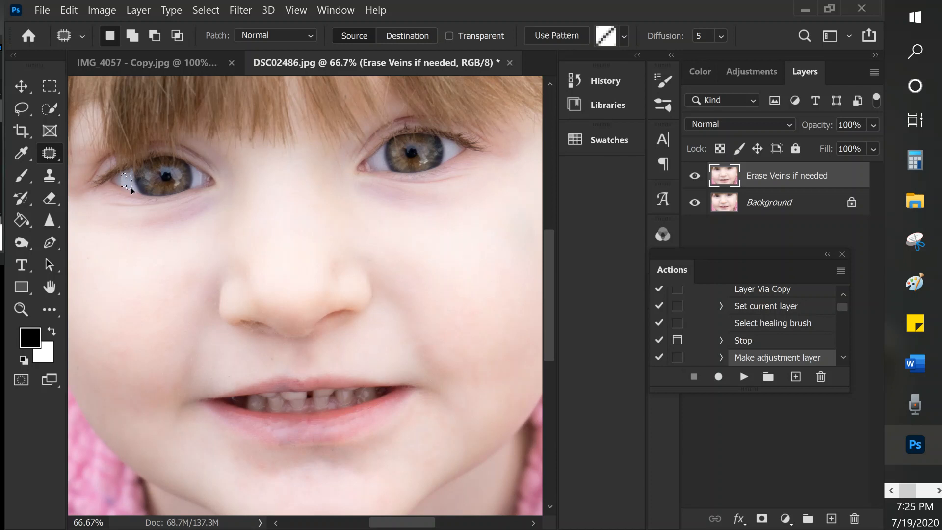
key("ctrl+d")
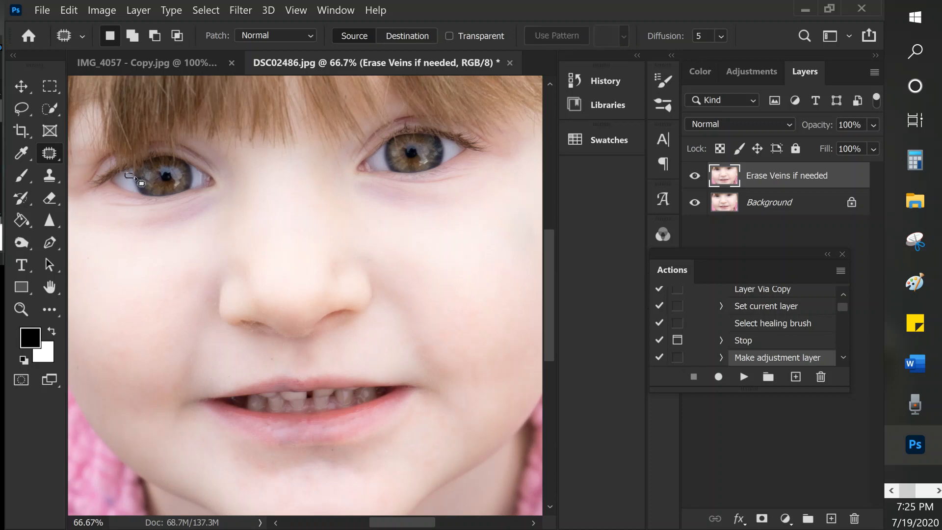
left_click_drag(129, 177, 135, 182)
key("ctrl+d")
- Patch the inner white of the same eye and the white beside the other eye's iris
key("ctrl+shift+d")
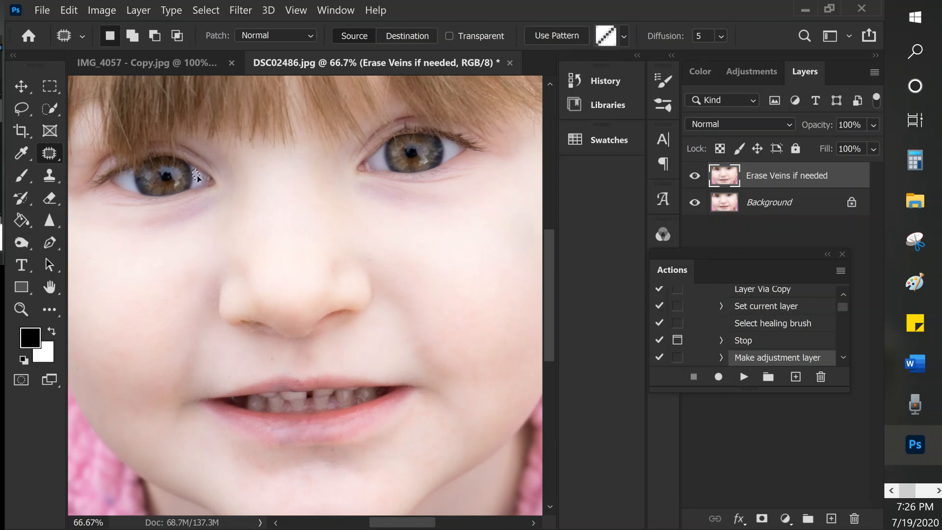
key("ctrl+d")
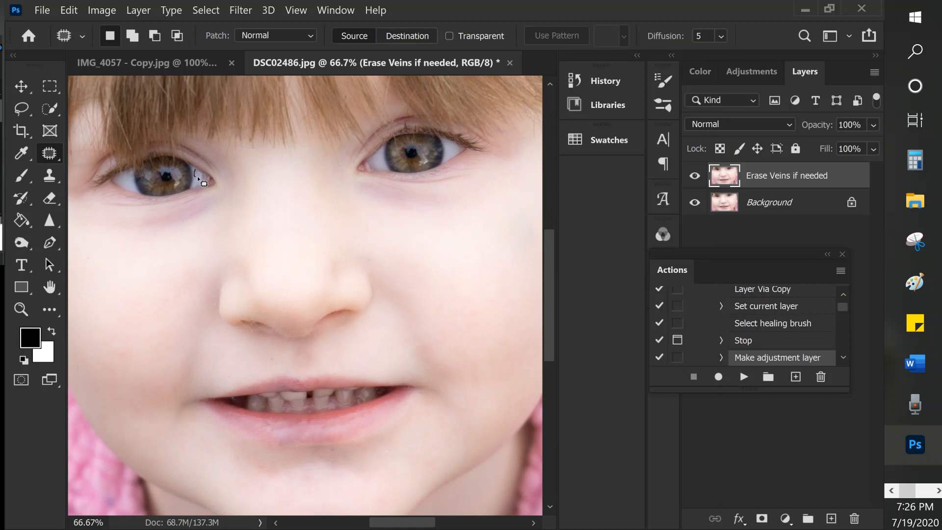
key("ctrl+shift+d")
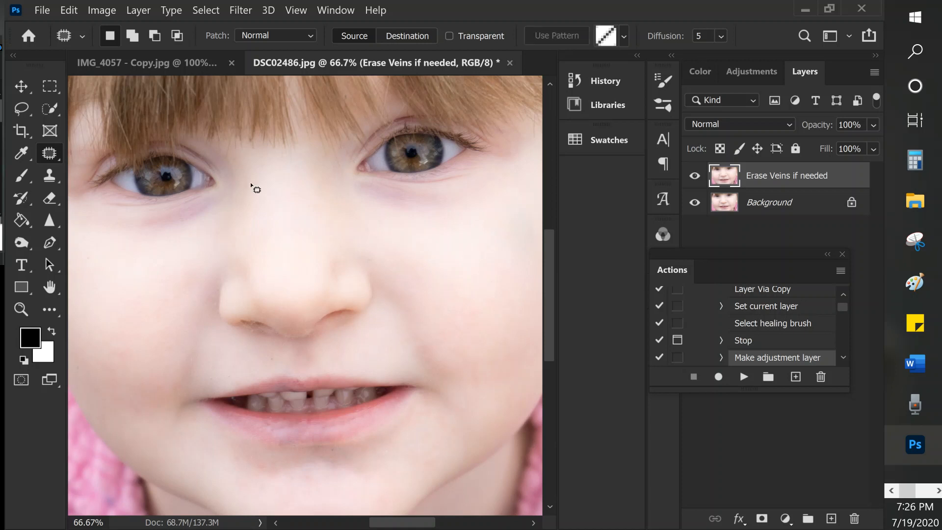
key("ctrl+d")
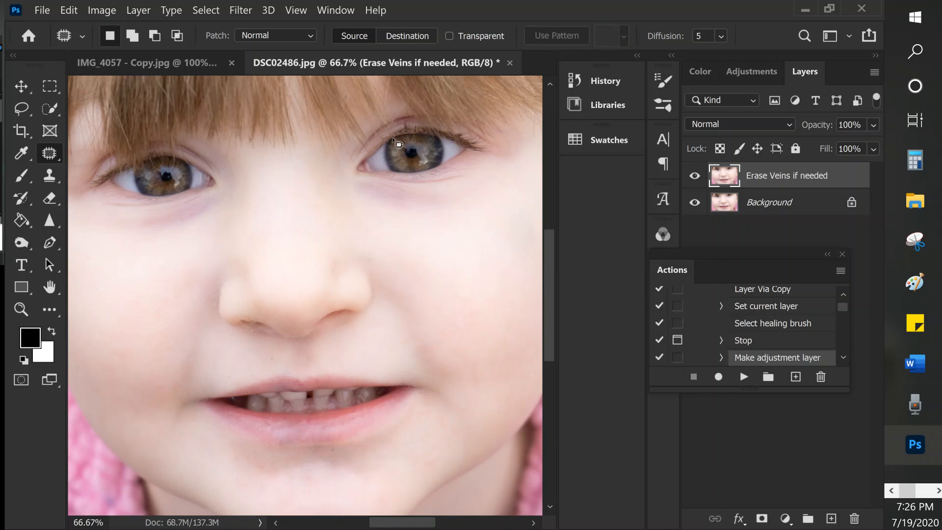
mouse_move(398, 141)
left_mouse_down()
mouse_move(405, 158)
mouse_move(398, 142)
mouse_move(395, 157)
left_mouse_up()
key("ctrl+d")
- Patch the small skin areas under the nose and beside the nostril, and clear the selection
mouse_move(242, 316)
left_mouse_down()
mouse_move(237, 322)
mouse_move(263, 305)
mouse_move(257, 328)
left_mouse_up()
left_click(288, 349)
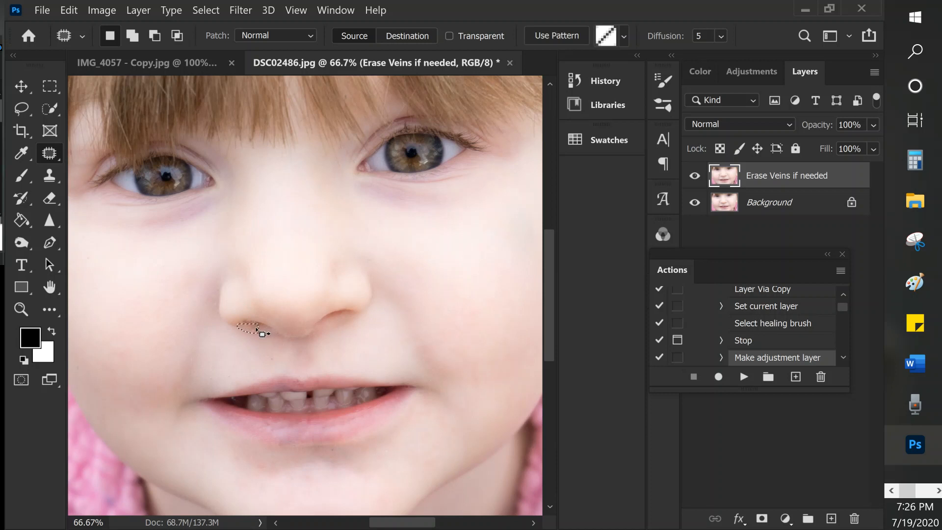
left_click(343, 341)
left_click_drag(209, 307, 185, 304)
key("ctrl+d")
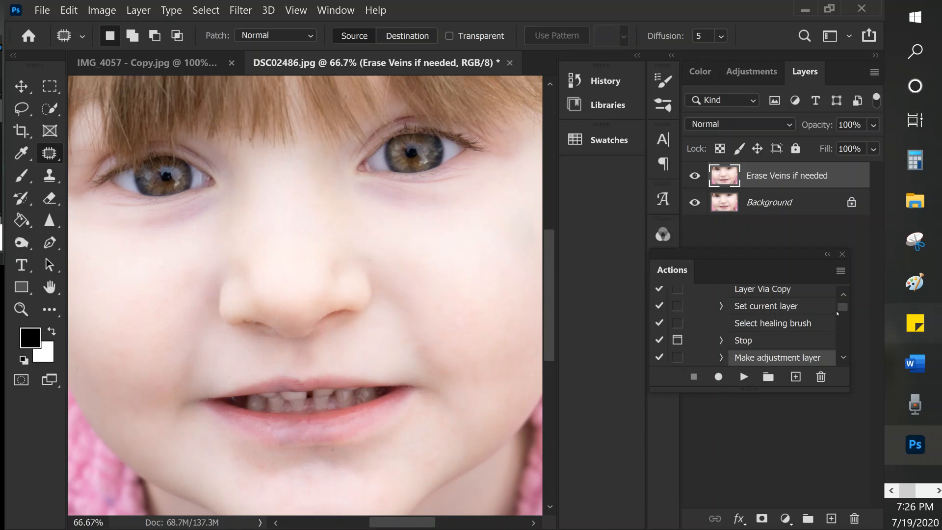
- Resume the action to add the Whiten Eye Whites layer and make white the painting colour
left_click(744, 377)
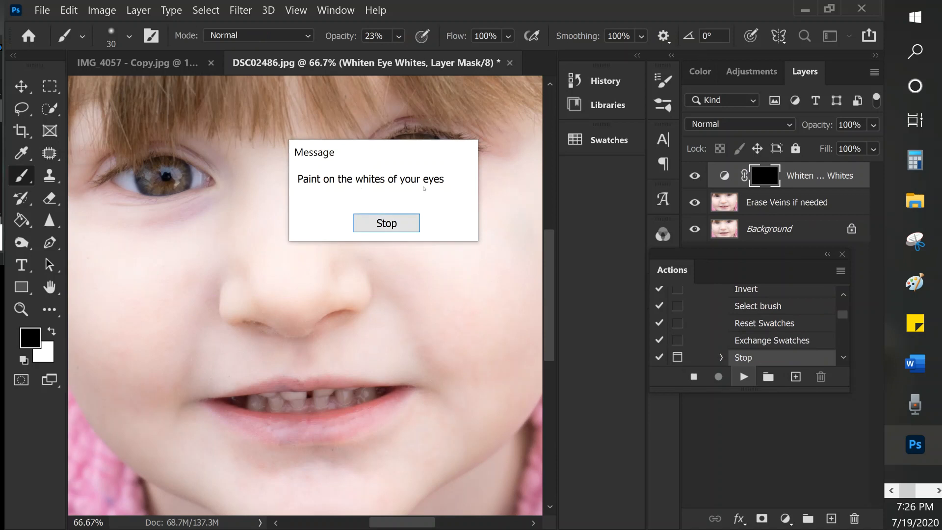
left_click(403, 221)
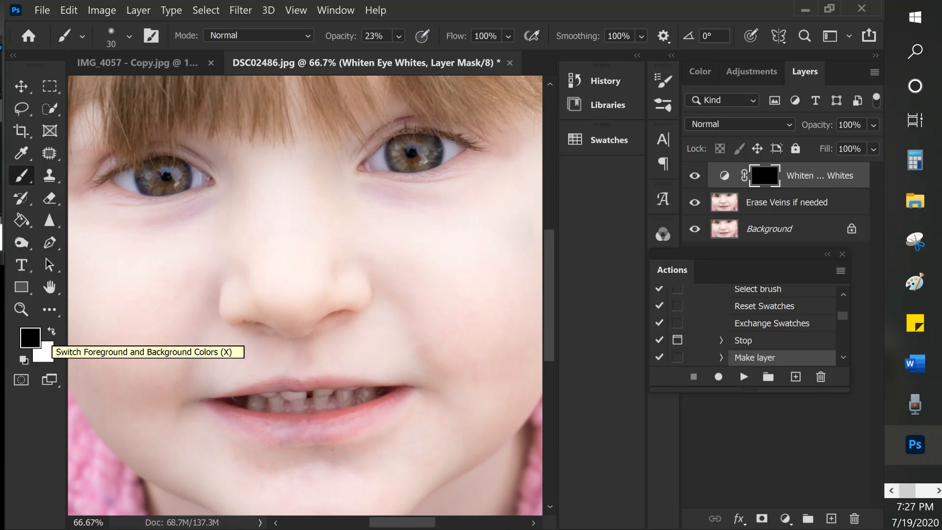
key("x")
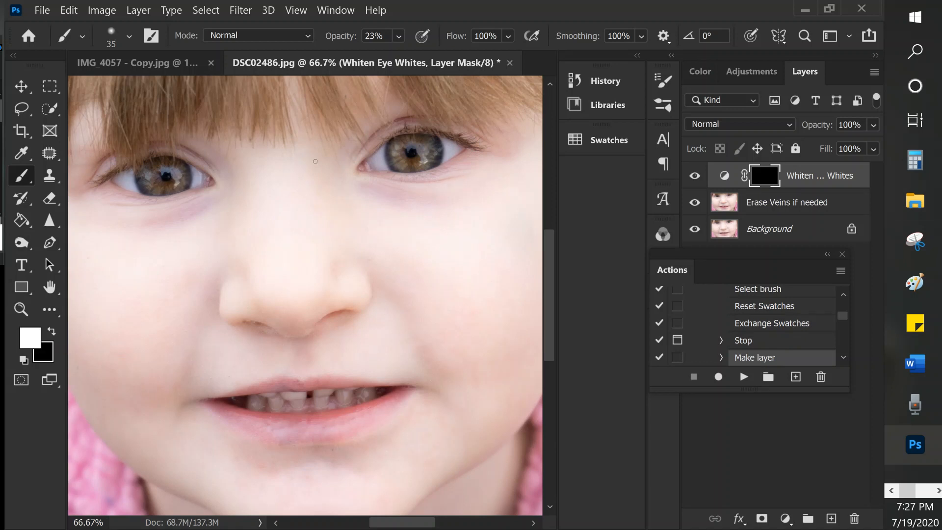
- Enlarge the brush and paint over both whites of the eye on the image's right in the layer mask
key("bracketright")
key("bracketright")
key("bracketright")
key("bracketright")
key("bracketright")
key("bracketright")
key("bracketright")
key("bracketright")
left_click_drag(377, 159, 380, 167)
left_click_drag(453, 152, 445, 142)
- Set the brush opacity to 50% and compare the eyes with the Whiten Eye Whites layer hidden and shown
left_click(382, 34)
type("5")
key("Return")
left_click(386, 35)
type("50")
left_click(695, 176)
left_click(695, 176)
- Resume the action to add the Catchlights layer and enlarge the dodge brush to 100
left_click(744, 377)
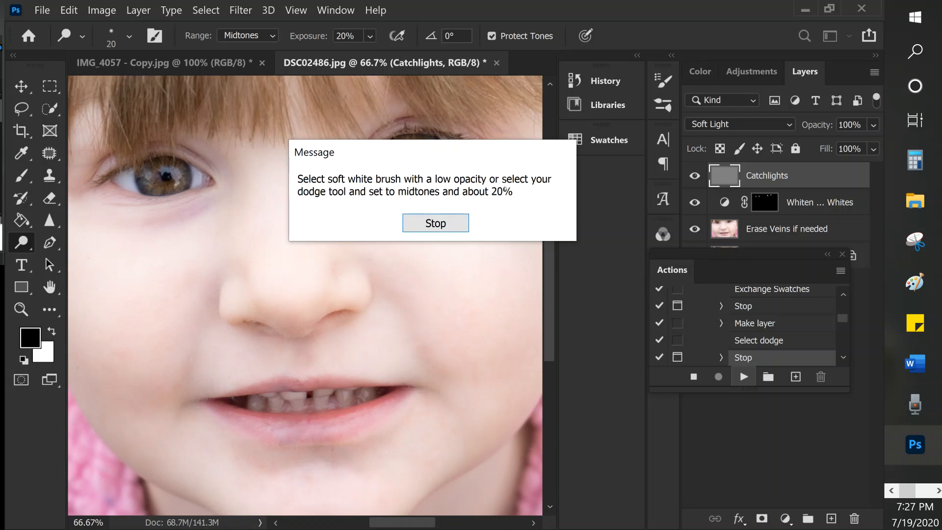
left_click(435, 224)
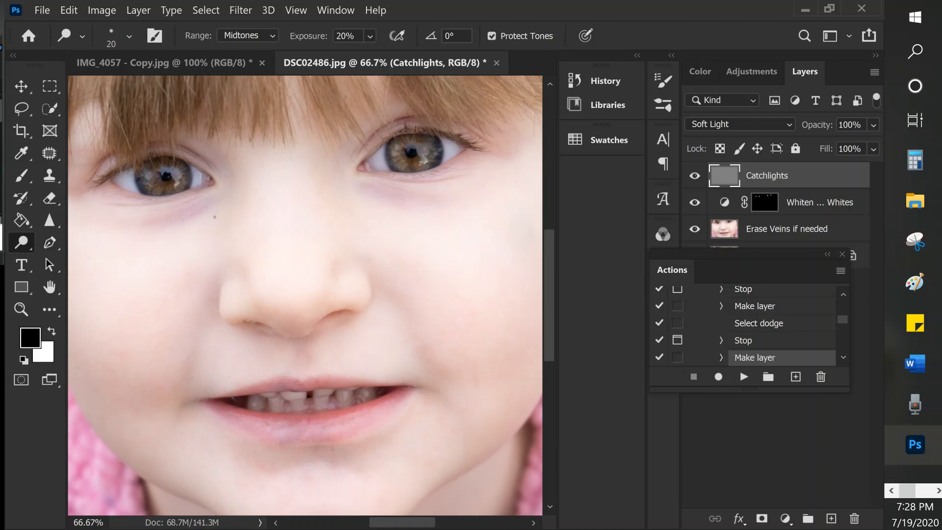
key("bracketright")
key("bracketright")
key("bracketright")
key("bracketright")
key("bracketright")
key("bracketright")
key("bracketright")
key("bracketright")
key("bracketright")
key("bracketleft")
key("bracketleft")
- Dodge the catchlights in both irises, using the Midtones range and the Highlights range at 20% exposure
left_click_drag(189, 168, 152, 174)
mouse_move(413, 149)
left_mouse_down()
mouse_move(392, 148)
mouse_move(419, 148)
mouse_move(425, 160)
mouse_move(417, 143)
left_mouse_up()
left_click(273, 36)
left_click(248, 73)
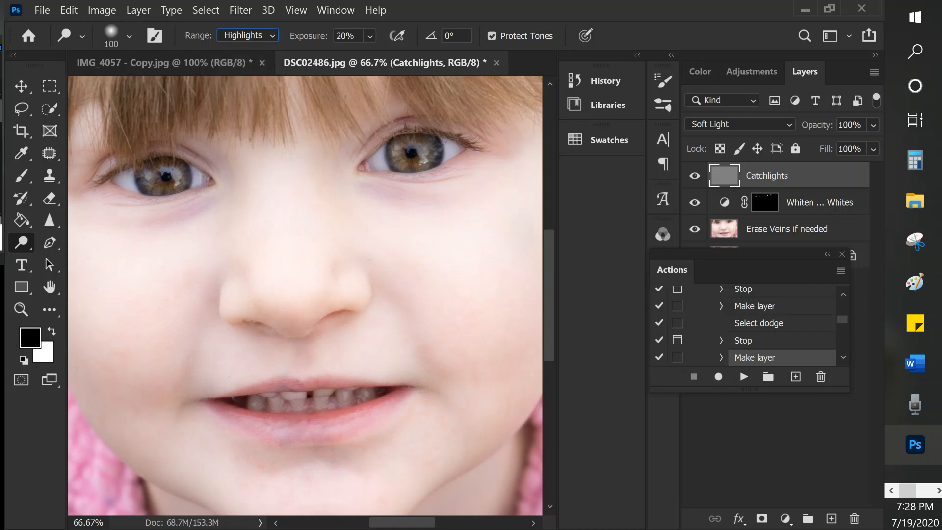
mouse_move(399, 149)
left_mouse_down()
mouse_move(430, 143)
mouse_move(414, 142)
mouse_move(425, 164)
left_mouse_up()
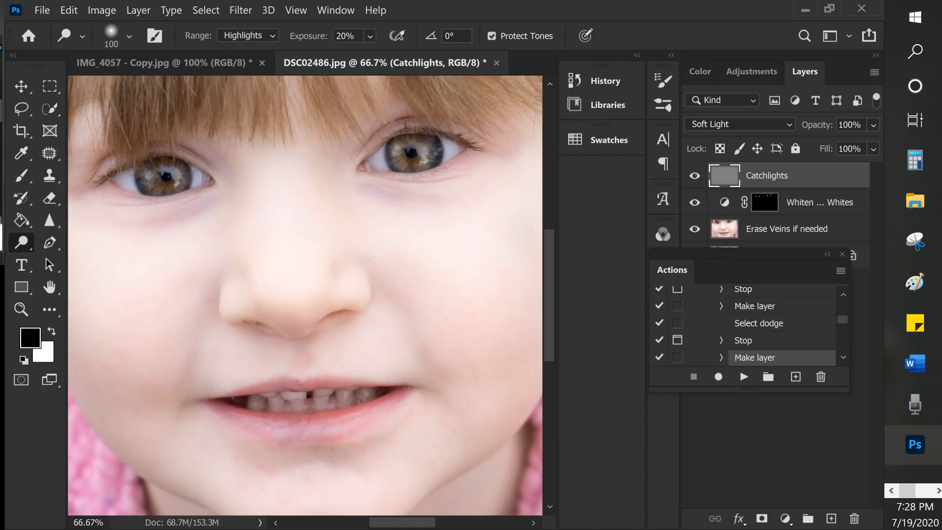
mouse_move(187, 168)
left_mouse_down()
mouse_move(156, 172)
mouse_move(184, 185)
left_mouse_up()
- Set the Catchlights layer's opacity to 80% and compare the eyes with the layer hidden and shown
left_click(695, 177)
left_click(695, 176)
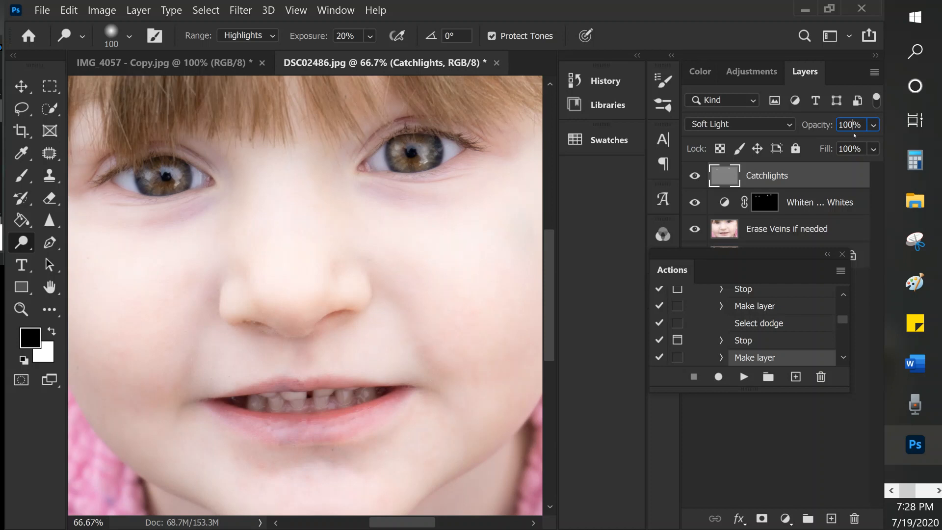
key("BackSpace")
key("BackSpace")
key("BackSpace")
type("80")
left_click(694, 176)
left_click(694, 176)
- Resume the action to add the layer for lightening the iris
left_click(744, 376)
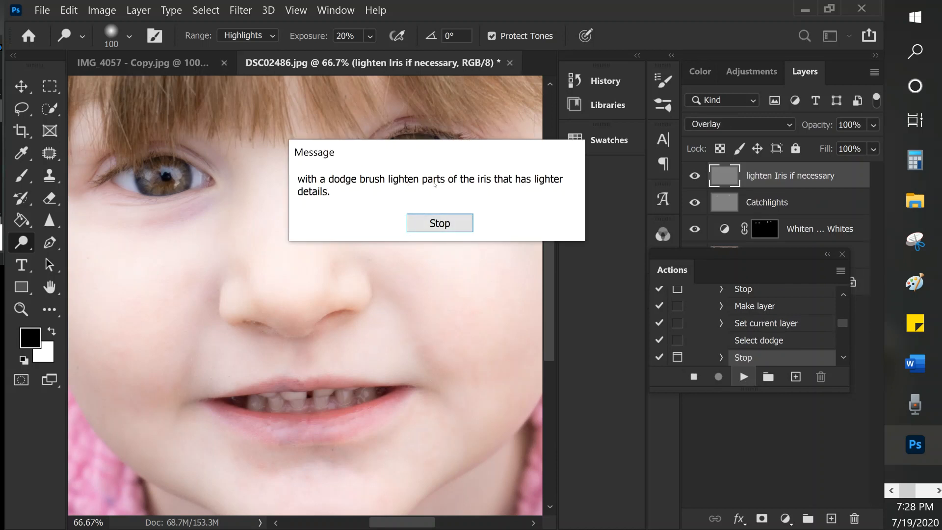
left_click(452, 224)
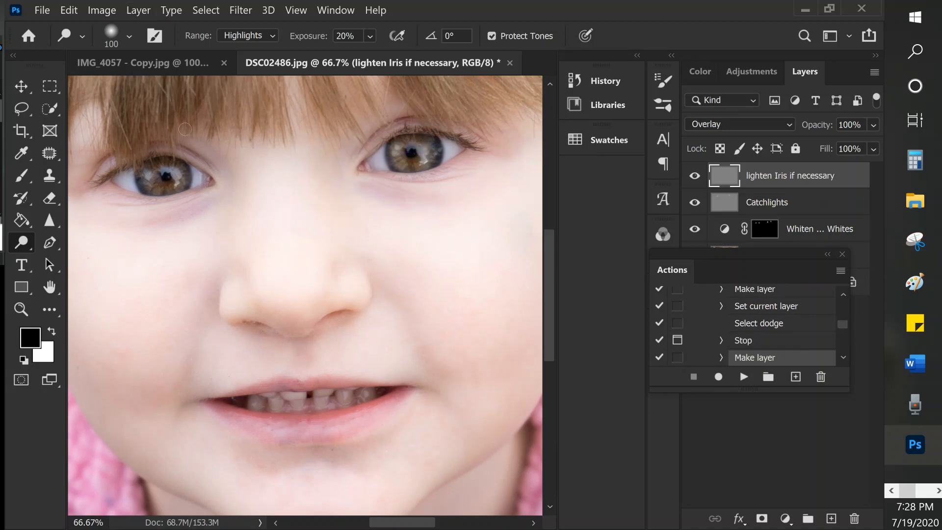
- Dodge the irises on the lighten Iris layer using the Midtones range at 20% exposure and a brush reduced to 80
left_click(258, 35)
left_click(254, 59)
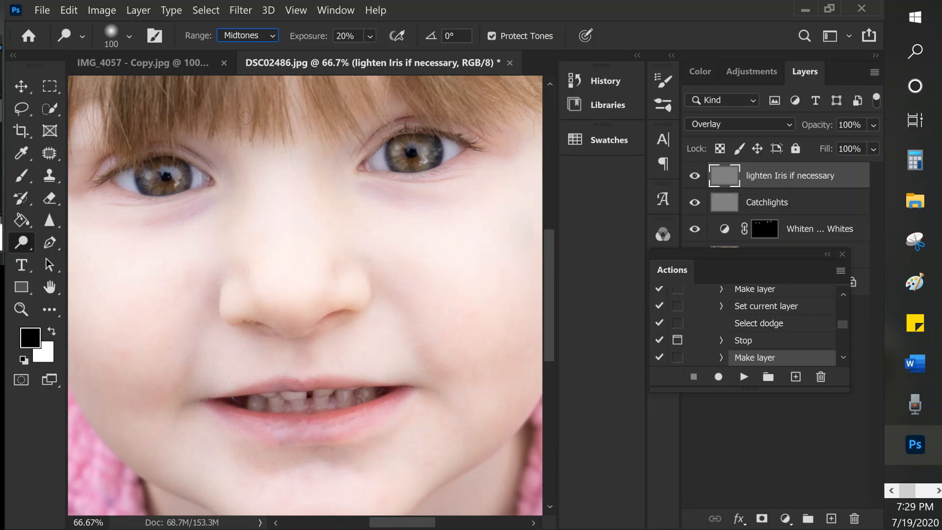
mouse_move(141, 176)
left_mouse_down()
mouse_move(165, 191)
mouse_move(173, 177)
mouse_move(153, 187)
left_mouse_up()
left_click(155, 188)
key("bracketleft")
key("bracketleft")
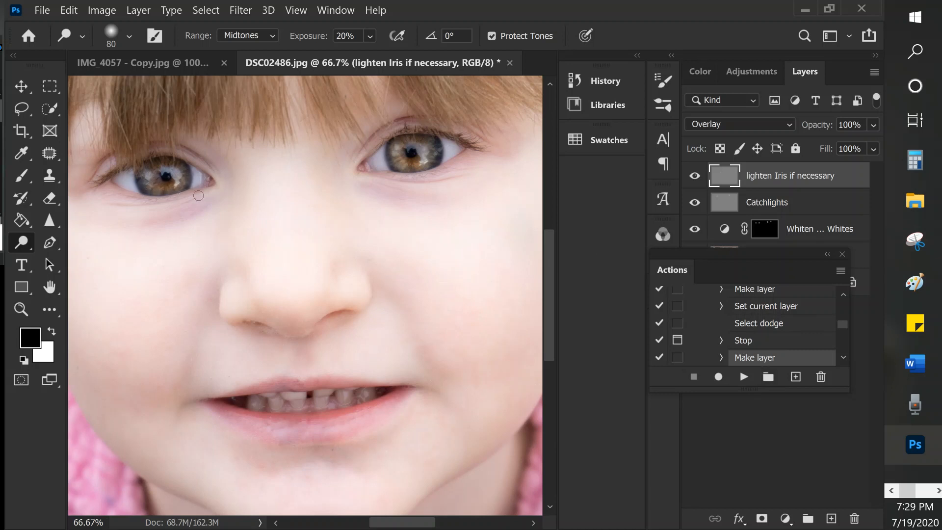
- Resume the action to add the layer for darkening iris details, brows and lashes, and reduce the burn brush to 35
left_click(745, 378)
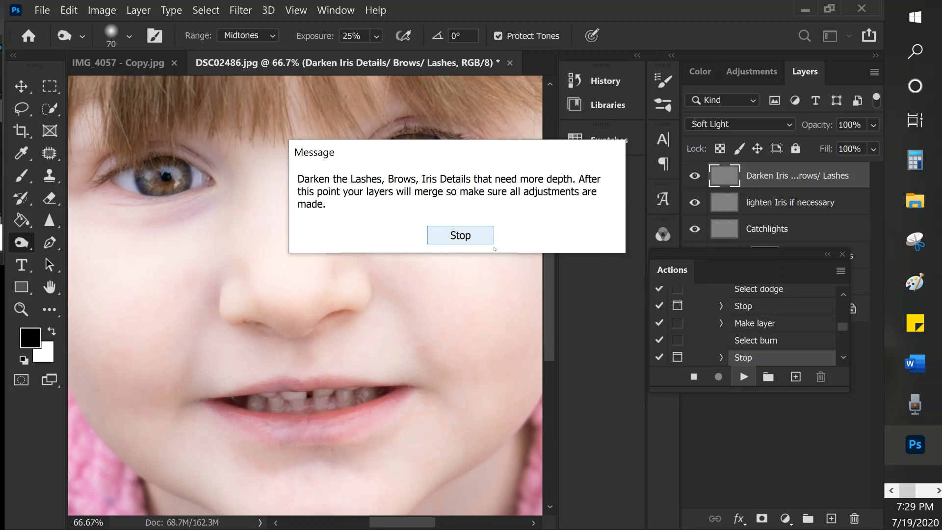
left_click(480, 235)
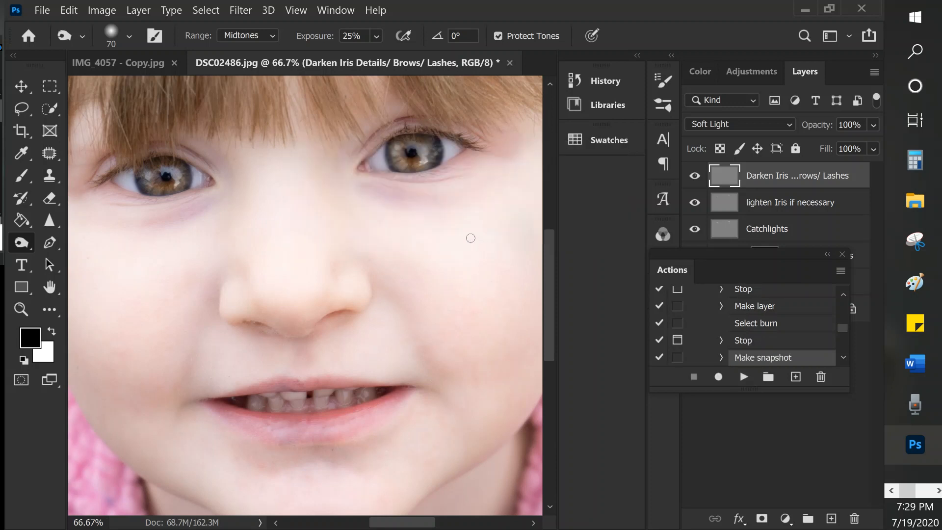
key("ctrl+plus")
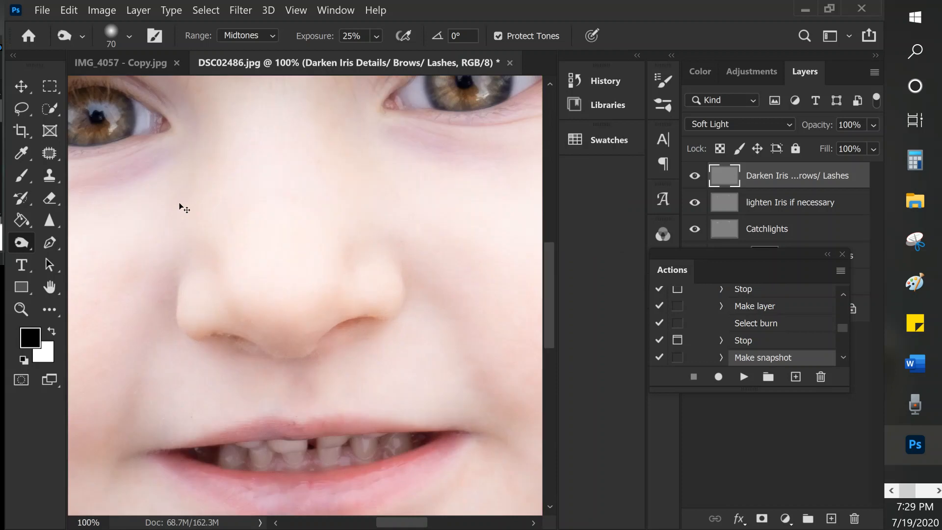
key("ctrl+plus")
left_click_drag(185, 168, 557, 475)
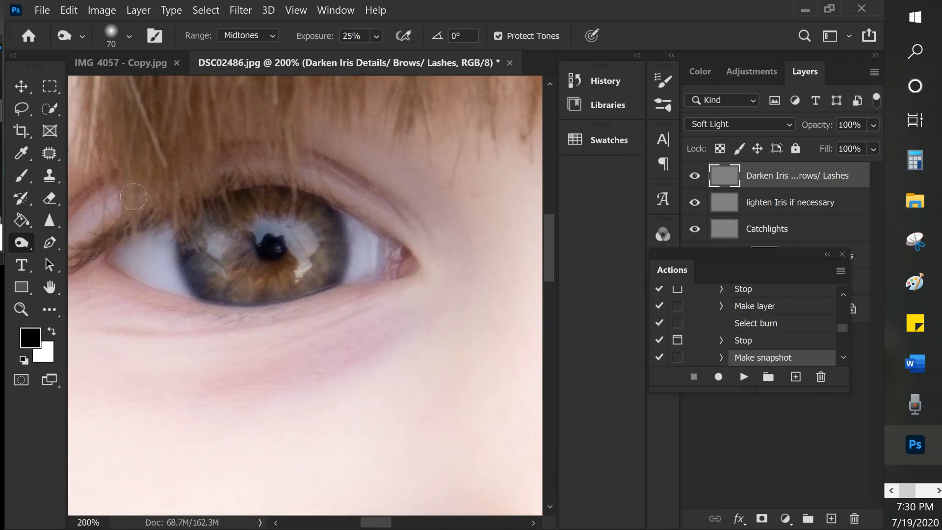
key("bracketleft")
key("bracketleft")
key("bracketleft")
key("bracketleft")
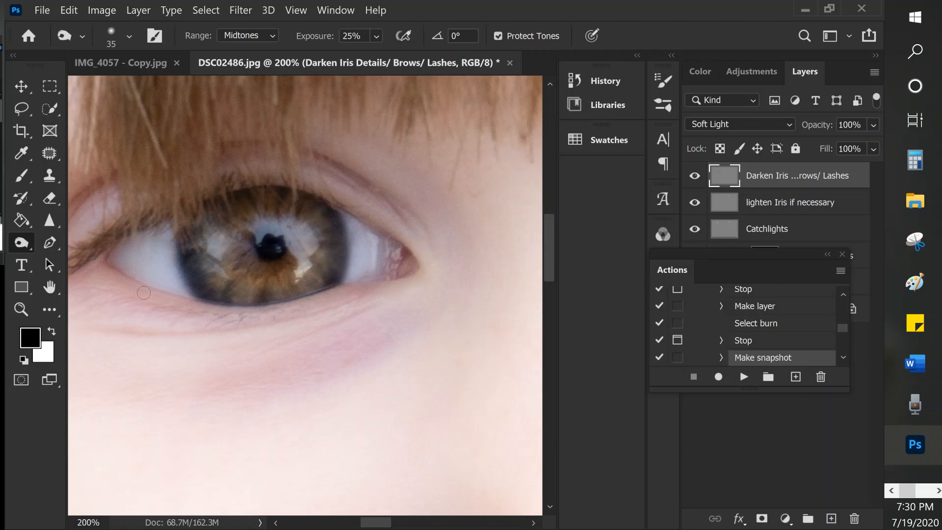
- Burn the iris details and lashes of the eye on the image's left side, enlarging the brush to 60 for broader areas
key("bracketright")
key("bracketleft")
key("bracketleft")
key("bracketleft")
key("bracketleft")
key("bracketleft")
key("bracketright")
key("bracketright")
key("bracketright")
key("bracketright")
key("bracketright")
key("bracketright")
key("bracketright")
key("bracketright")
mouse_move(86, 264)
left_mouse_down()
mouse_move(94, 243)
mouse_move(263, 181)
mouse_move(335, 197)
mouse_move(431, 269)
left_mouse_up()
- Compare both eyes with the darkening layer hidden and shown
key("ctrl+minus")
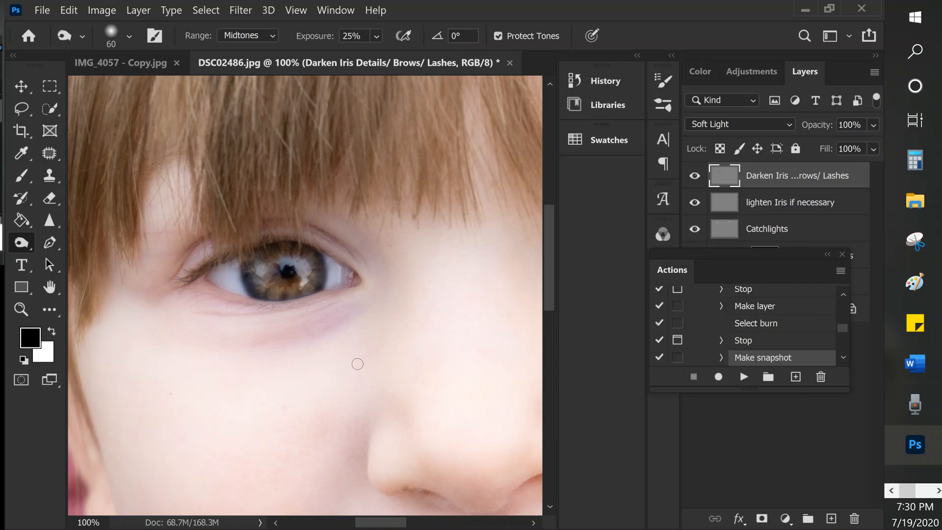
key("ctrl+minus")
left_click_drag(412, 289, 285, 338)
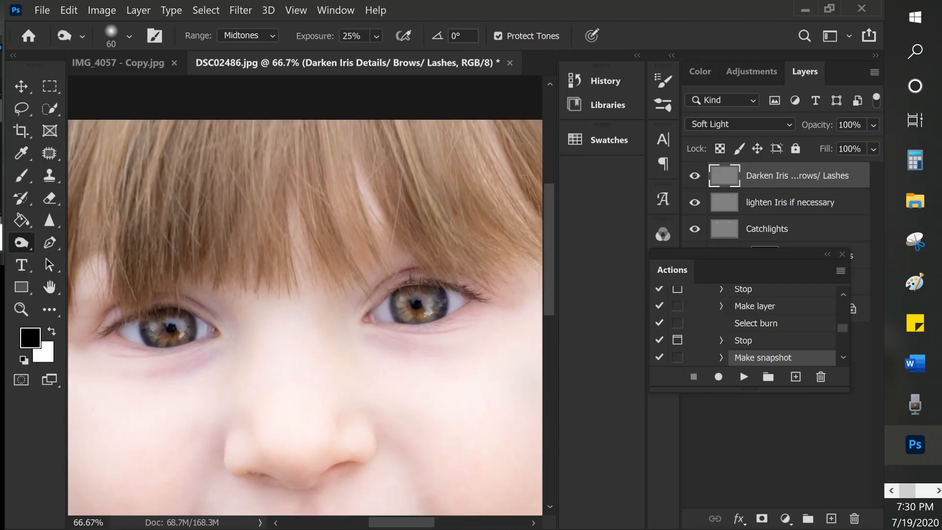
left_click(694, 178)
left_click(694, 177)
- Burn the iris rim and pupil of the other eye with a size 45 brush, Midtones range and 25% exposure
key("ctrl+plus")
key("ctrl+plus")
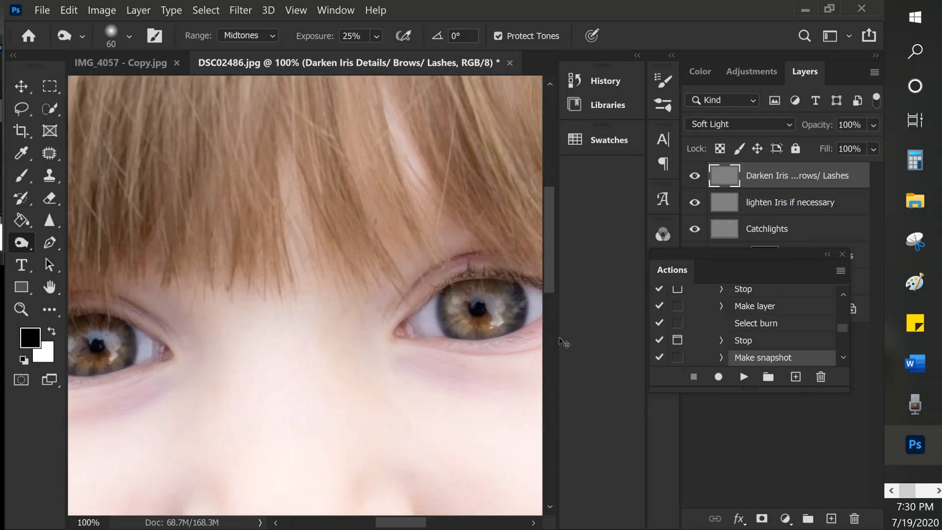
mouse_move(467, 328)
left_mouse_down()
mouse_move(78, 330)
mouse_move(241, 302)
left_mouse_up()
mouse_move(347, 260)
left_mouse_down()
mouse_move(348, 300)
mouse_move(373, 341)
mouse_move(359, 334)
mouse_move(338, 292)
mouse_move(361, 266)
mouse_move(357, 258)
mouse_move(367, 264)
mouse_move(357, 254)
mouse_move(403, 240)
left_mouse_up()
key("bracketleft")
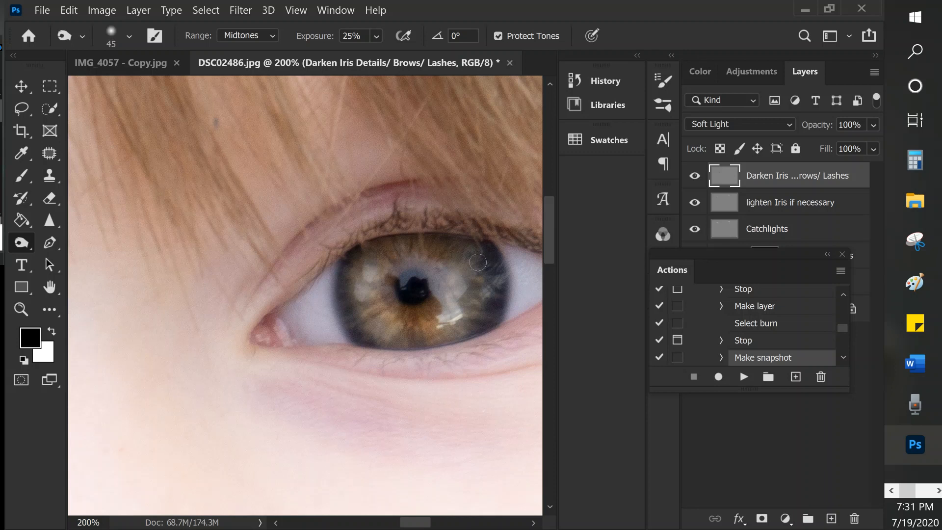
mouse_move(496, 278)
left_mouse_down()
mouse_move(484, 326)
mouse_move(393, 342)
mouse_move(423, 343)
left_mouse_up()
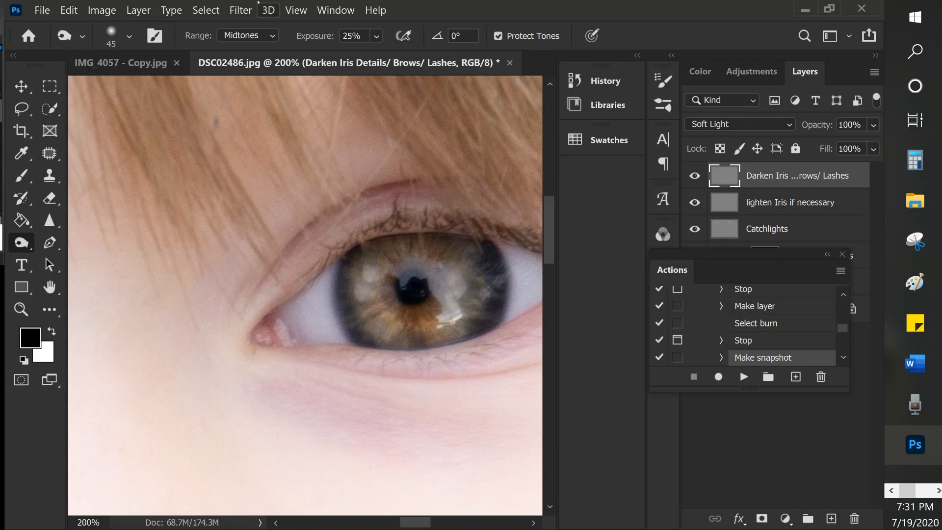
left_click(224, 35)
left_click(224, 35)
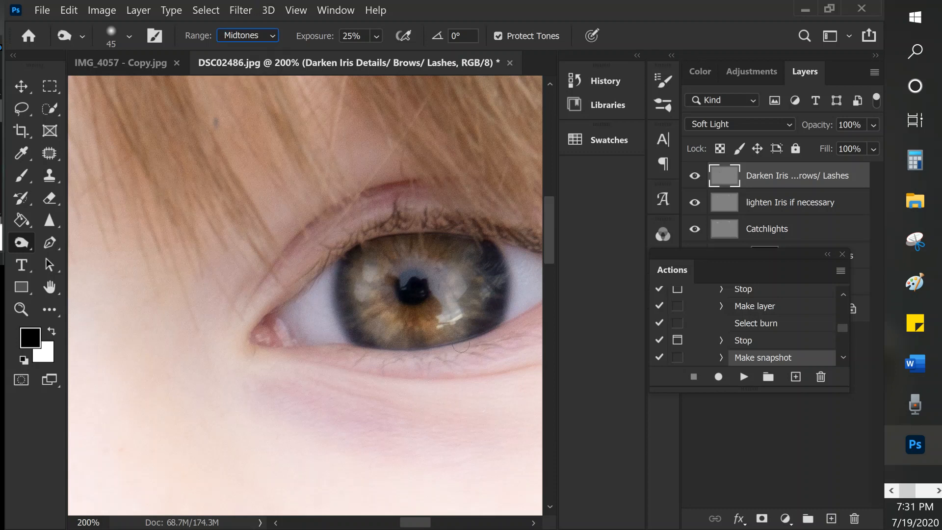
mouse_move(478, 323)
left_mouse_down()
mouse_move(467, 327)
mouse_move(491, 322)
mouse_move(473, 331)
left_mouse_up()
mouse_move(411, 305)
left_mouse_down()
mouse_move(411, 290)
mouse_move(395, 284)
left_mouse_up()
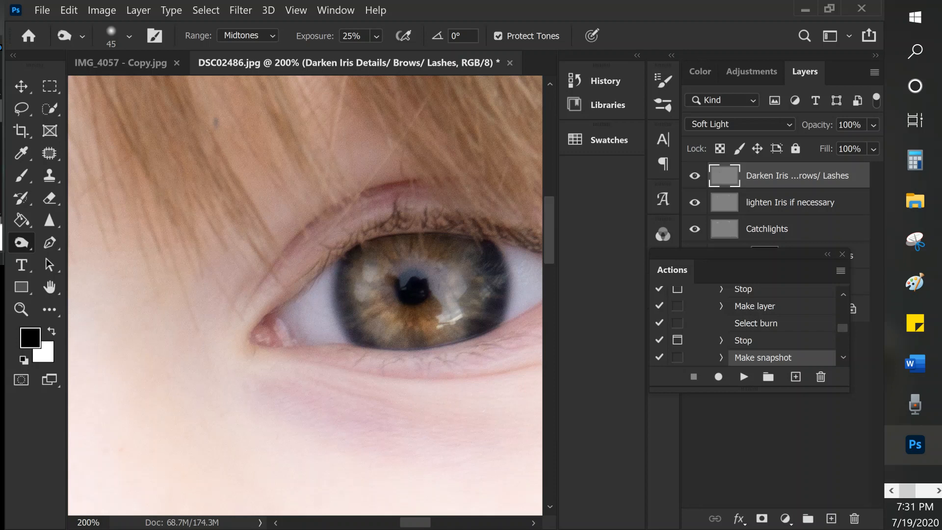
- Burn the same eye's fine details with a size 30 brush and its lashes with the brush enlarged to 70
key("bracketleft")
key("bracketleft")
key("bracketleft")
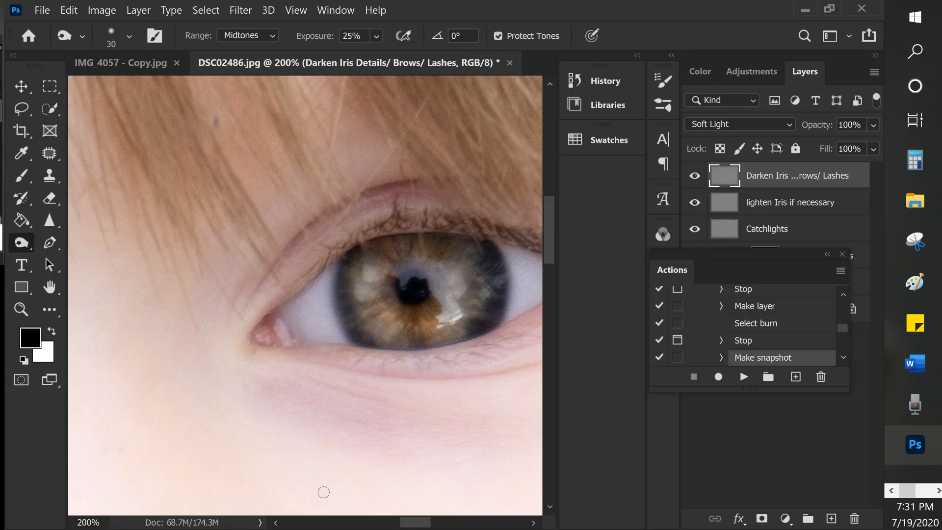
key("bracketright")
key("bracketright")
key("bracketright")
key("ctrl+minus")
key("bracketright")
key("bracketright")
key("bracketright")
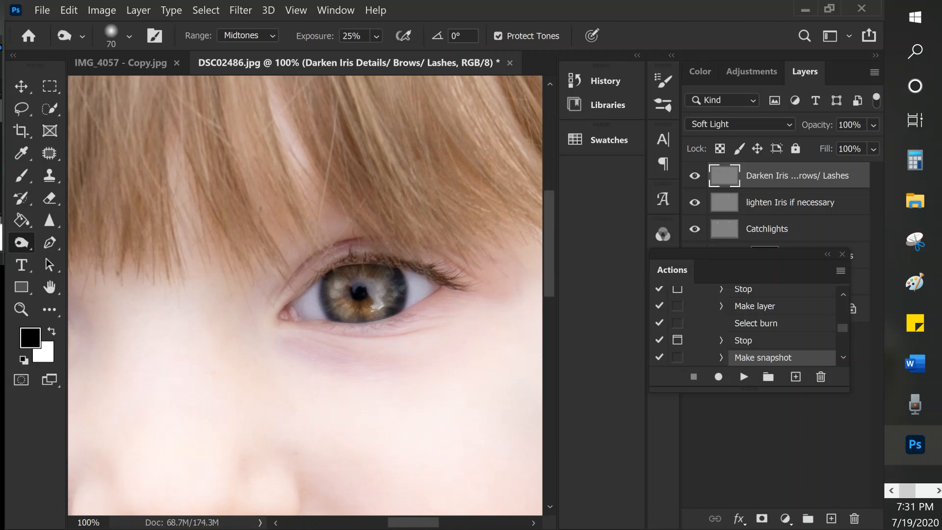
- Try the darkening layer at 80% opacity and compare the face with the layer hidden and shown
key("ctrl+minus")
key("ctrl+minus")
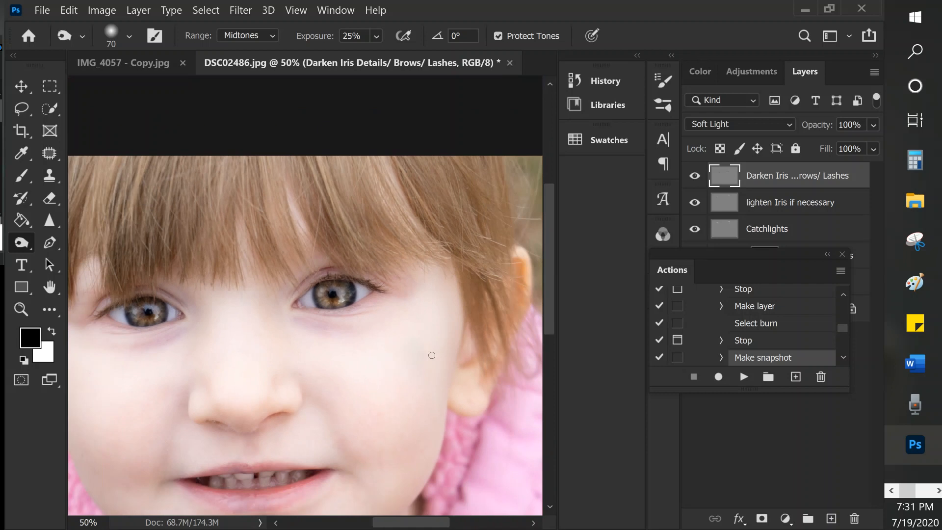
key("ctrl+minus")
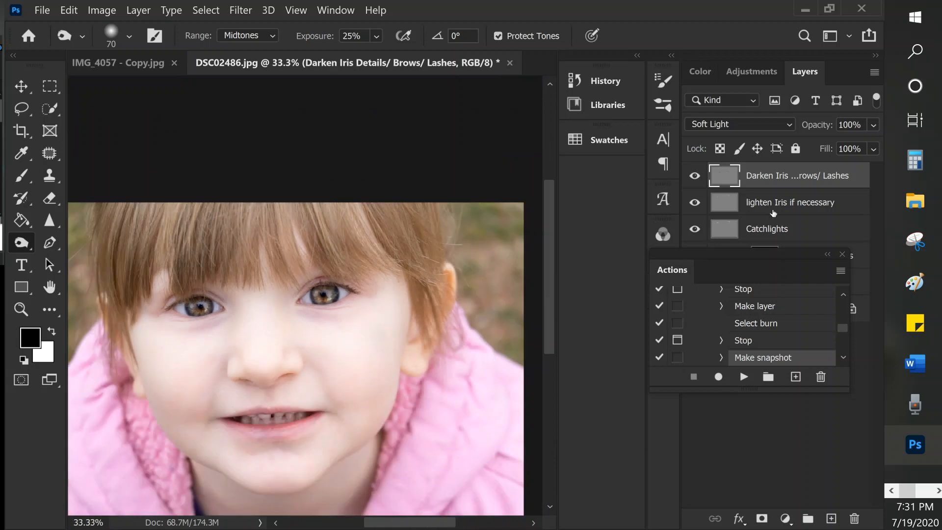
left_click(693, 176)
left_click(693, 176)
left_click(848, 124)
type("80")
key("Return")
left_click(695, 177)
left_click(695, 177)
- Set the darkening layer's opacity to 60% and compare the eyes with the layer hidden and shown
left_click(848, 124)
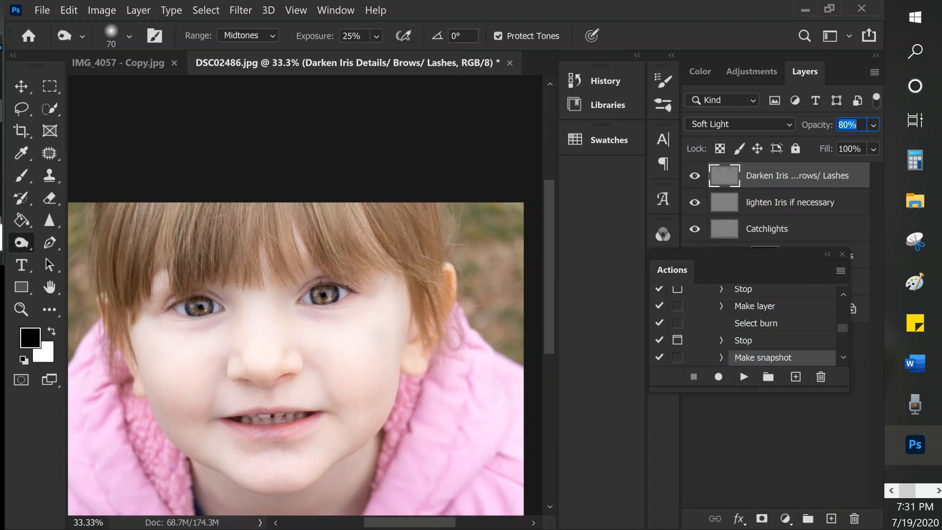
type("60")
key("Return")
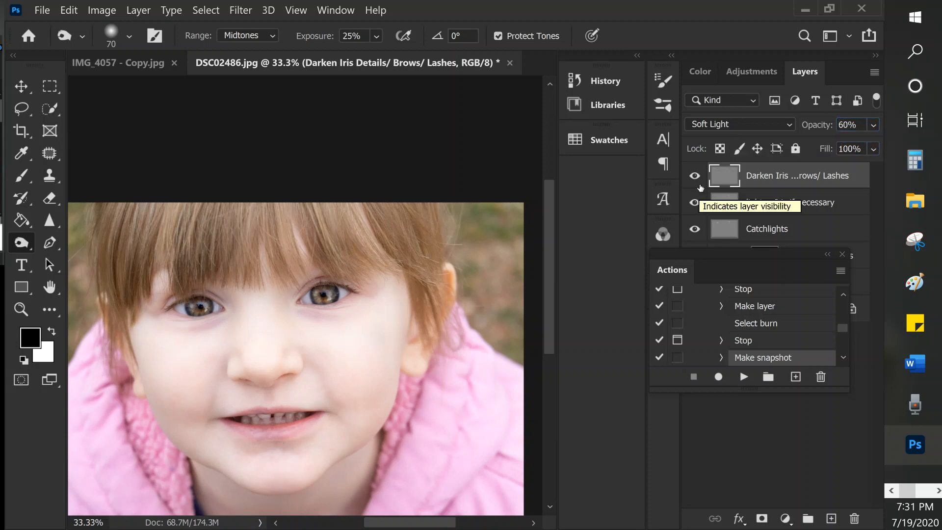
left_click(693, 177)
left_click(694, 177)
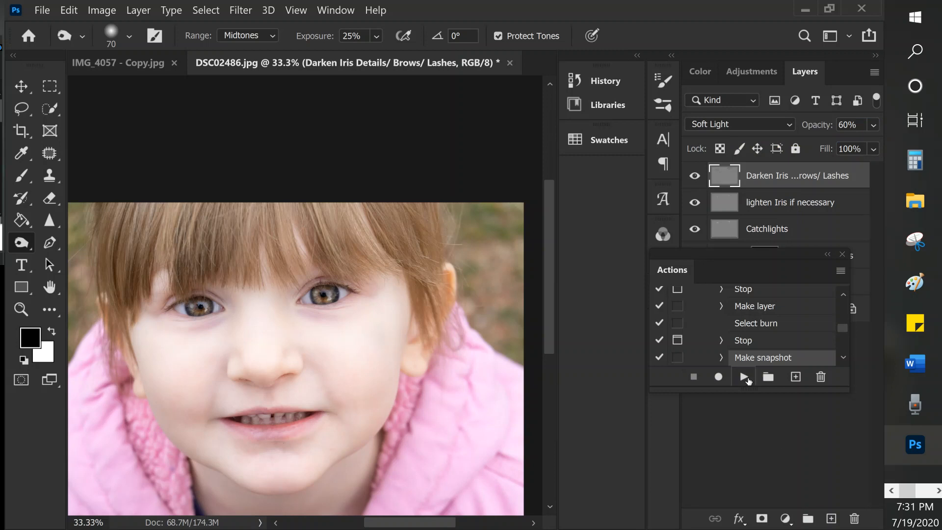
- Resume the action to merge the layers and add the masked sharpening layer, and set the brush to white at 100% opacity
left_click(745, 378)
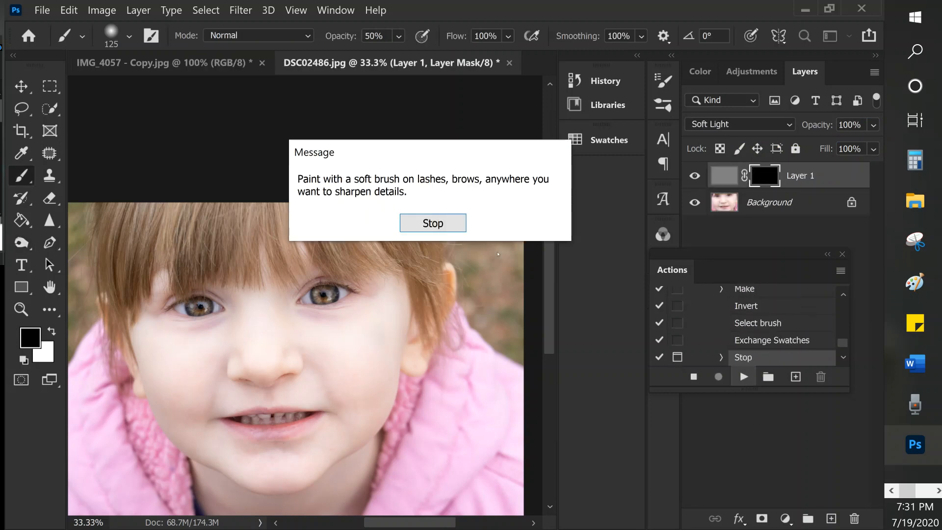
left_click(432, 224)
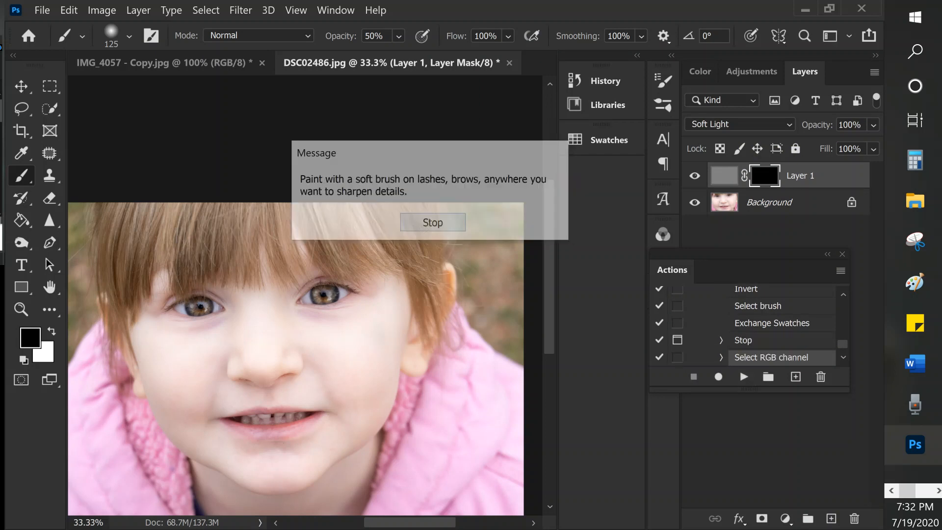
scroll(357, 308, "up", 1)
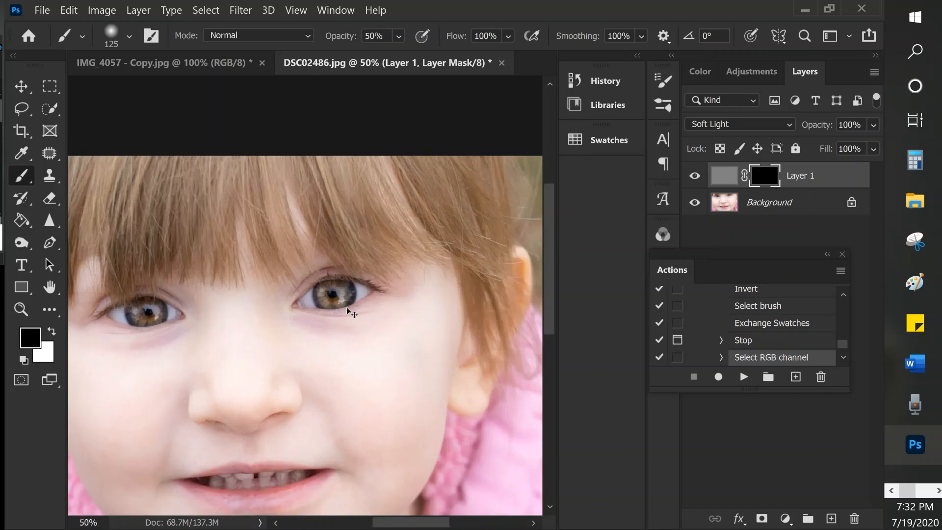
scroll(346, 307, "up", 1)
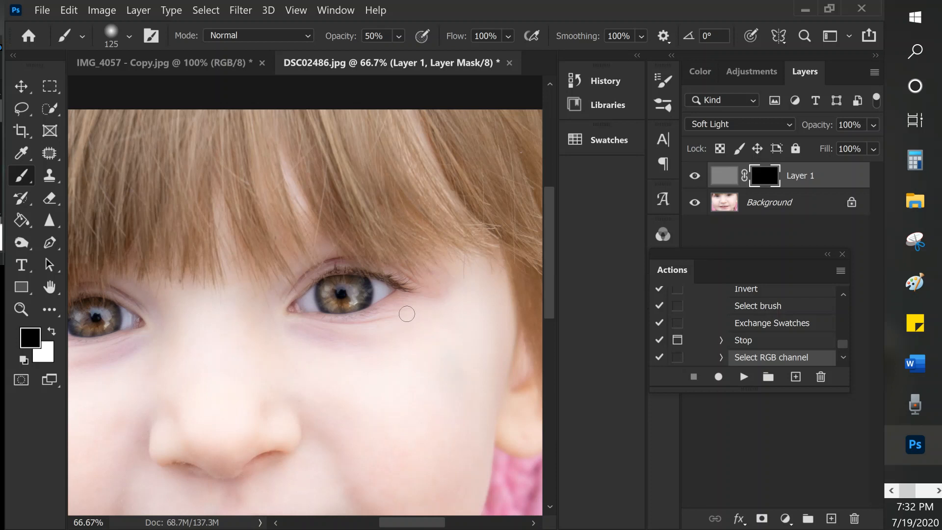
left_click_drag(273, 353, 344, 354)
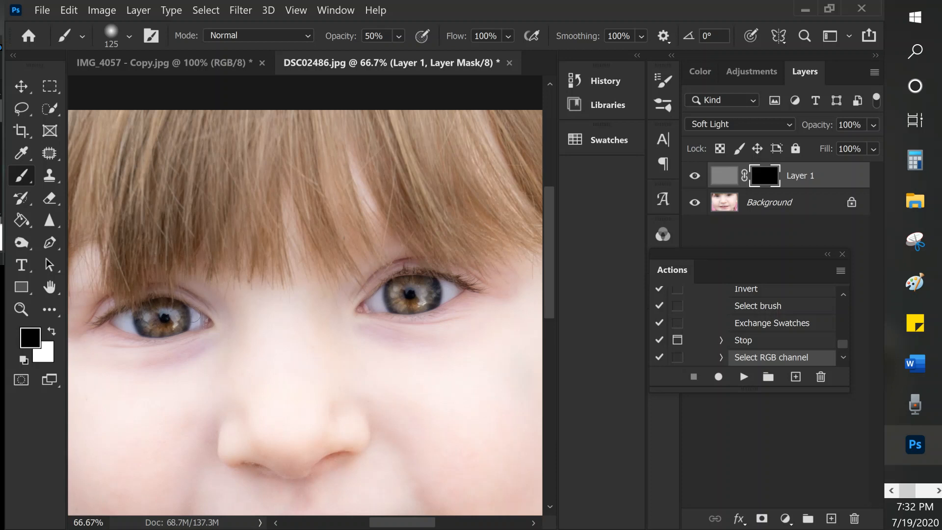
key("0")
key("x")
- Paint white on the sharpening layer's mask over both irises and lashes, reducing the brush for the lash lines
mouse_move(400, 300)
left_mouse_down()
mouse_move(423, 285)
mouse_move(431, 292)
mouse_move(421, 304)
mouse_move(431, 286)
mouse_move(410, 301)
left_mouse_up()
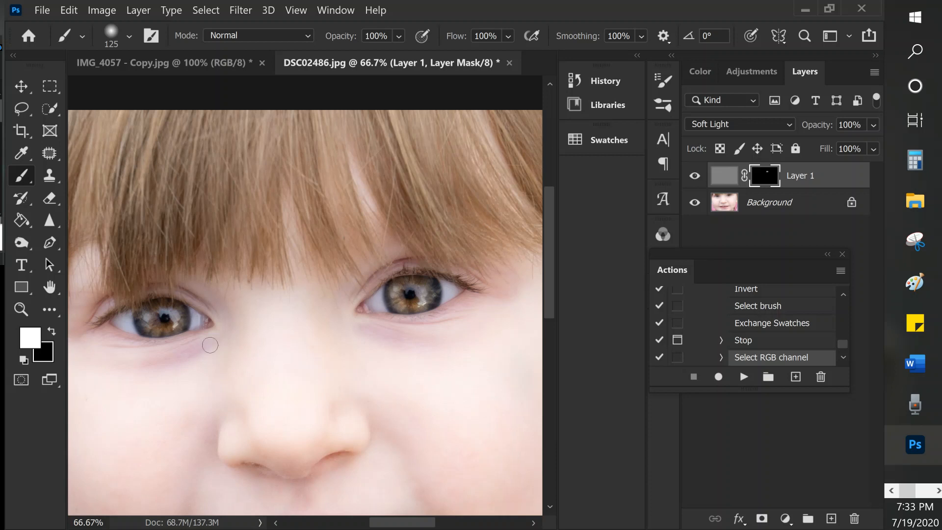
mouse_move(157, 303)
left_mouse_down()
mouse_move(173, 326)
mouse_move(176, 314)
mouse_move(150, 315)
mouse_move(184, 310)
mouse_move(166, 330)
mouse_move(147, 322)
mouse_move(149, 312)
mouse_move(163, 331)
left_mouse_up()
key("bracketleft")
key("bracketleft")
key("bracketleft")
key("bracketleft")
mouse_move(94, 323)
left_mouse_down()
mouse_move(117, 305)
mouse_move(187, 295)
mouse_move(188, 314)
mouse_move(169, 333)
mouse_move(124, 341)
mouse_move(99, 334)
mouse_move(166, 341)
left_mouse_up()
left_click_drag(440, 311, 398, 320)
key("bracketright")
- Compare the eyes with the sharpening layer hidden and shown, and review the whole portrait
key("ctrl+minus")
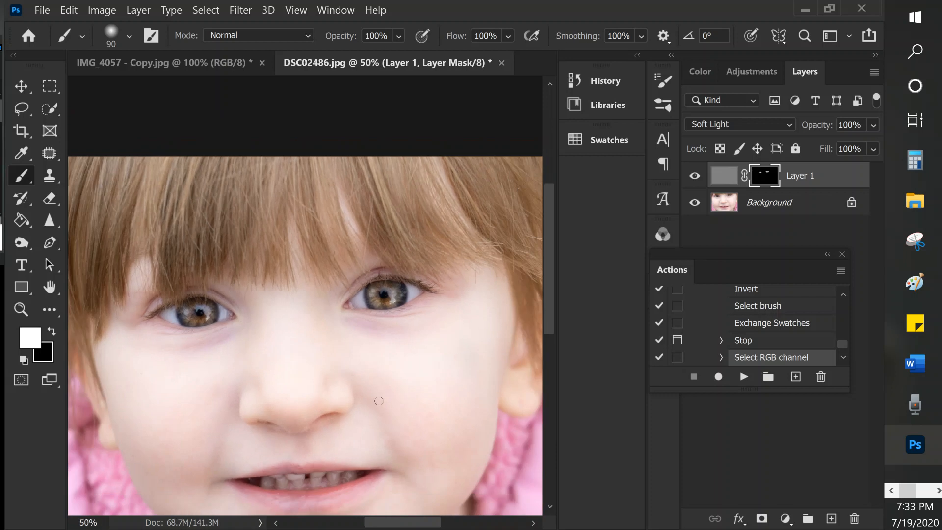
left_click(693, 176)
left_click(693, 176)
left_click(693, 177)
left_click(692, 176)
key("ctrl+minus")
key("ctrl+minus")
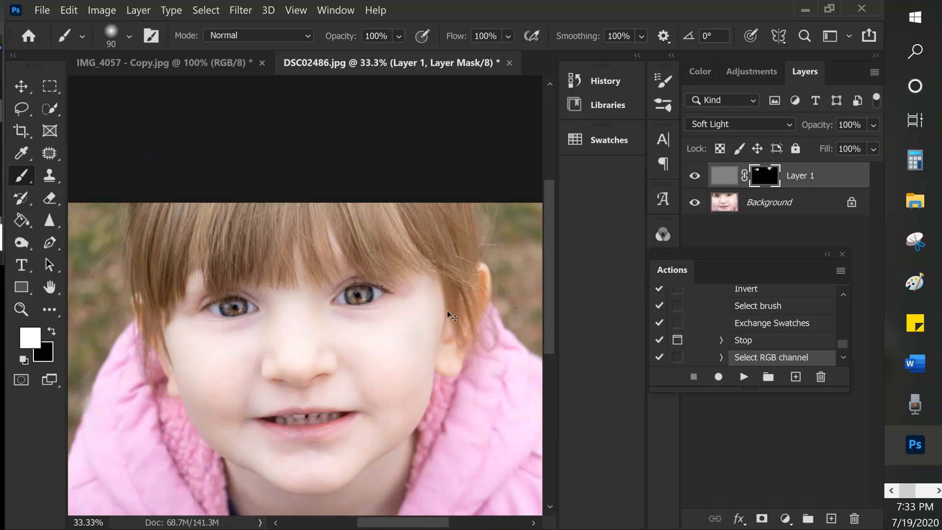
key("ctrl+plus")
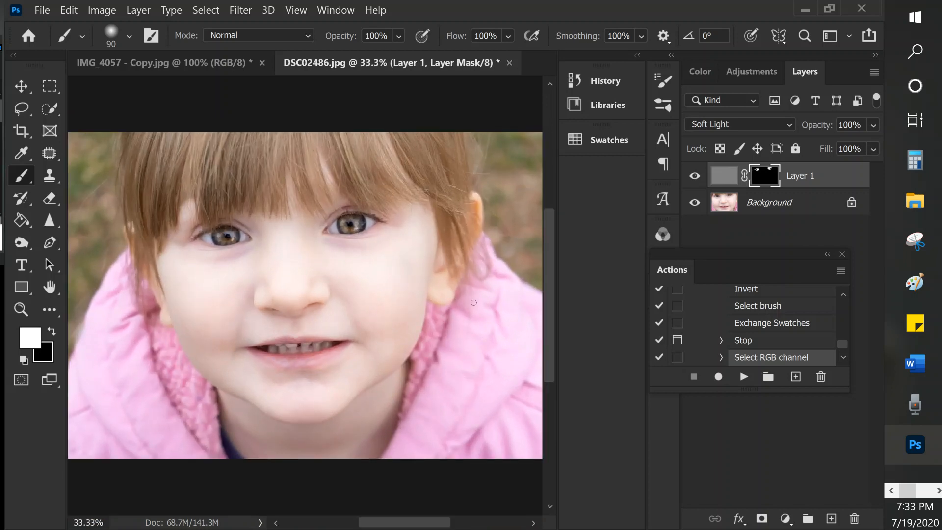
- Run the remaining steps of the Easy Eye Retouch action, collapse it and select the Add color action
left_click(744, 378)
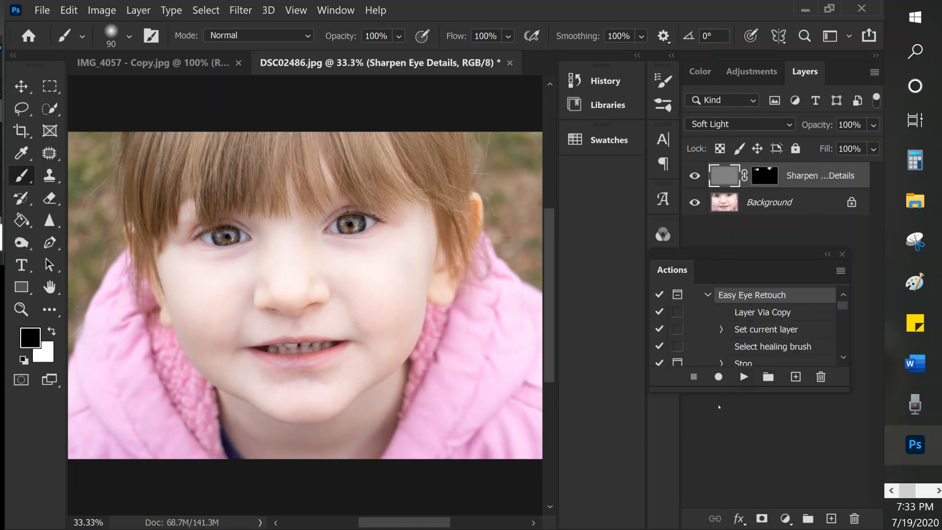
left_click(707, 295)
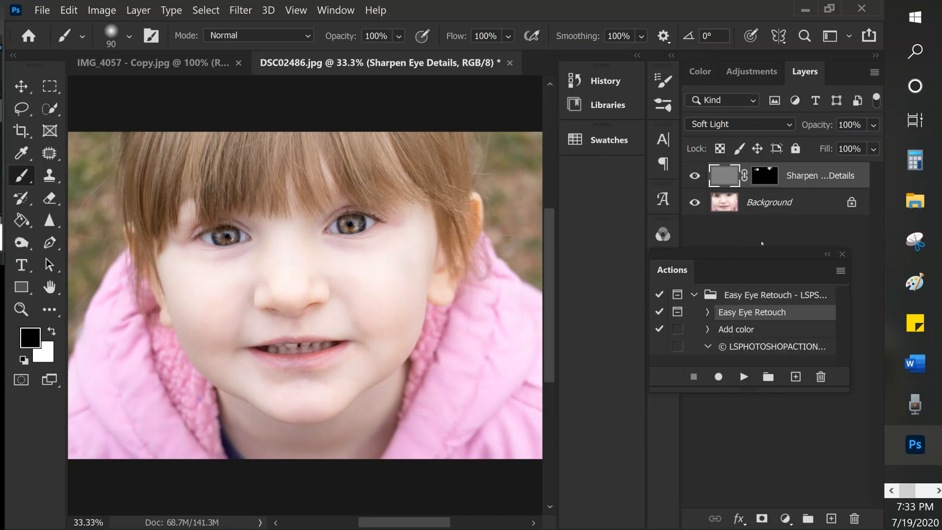
left_click(754, 330)
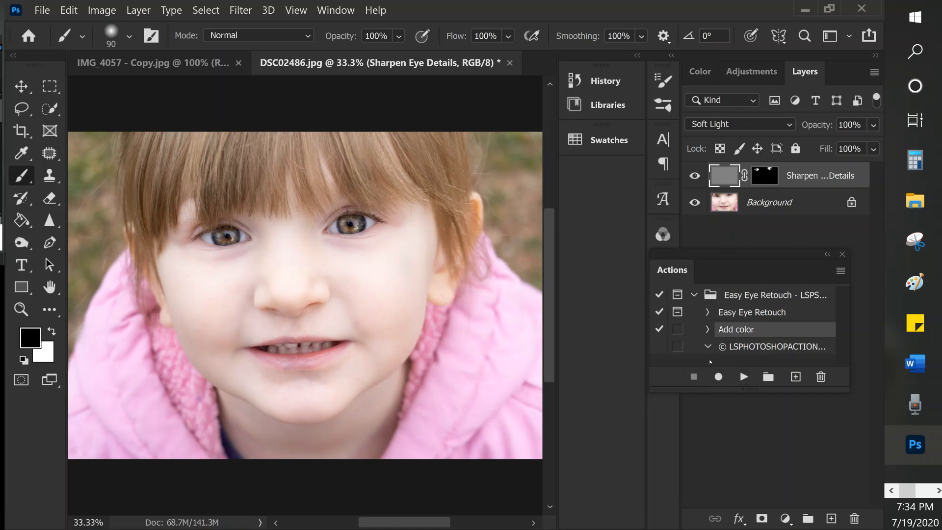
- Run the Add color action and look at the adjustment layers inside the Add Color group
key("ctrl+plus")
left_click_drag(375, 277, 397, 405)
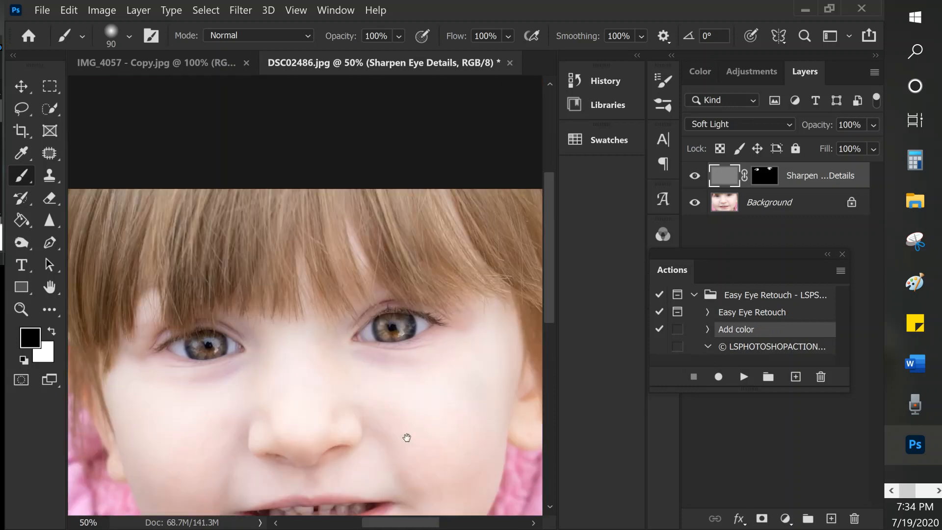
key("ctrl+plus")
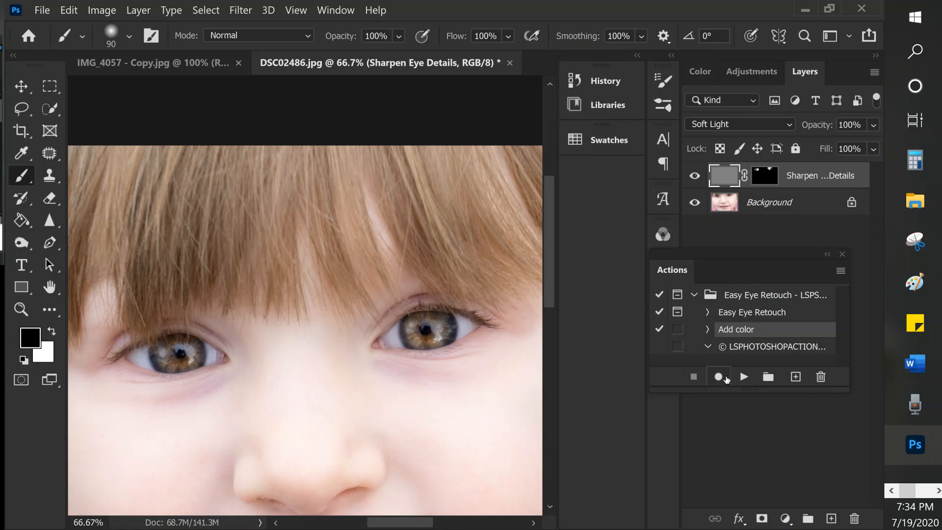
left_click(743, 377)
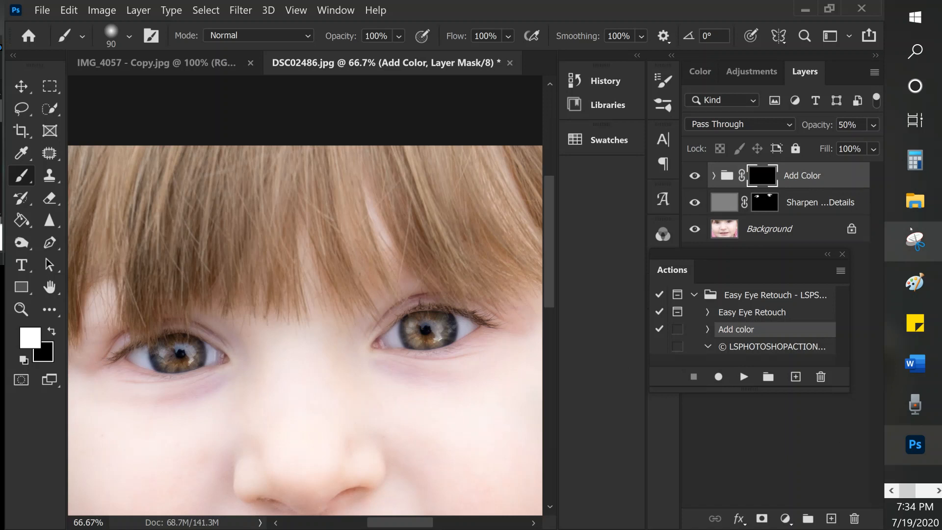
left_click(714, 176)
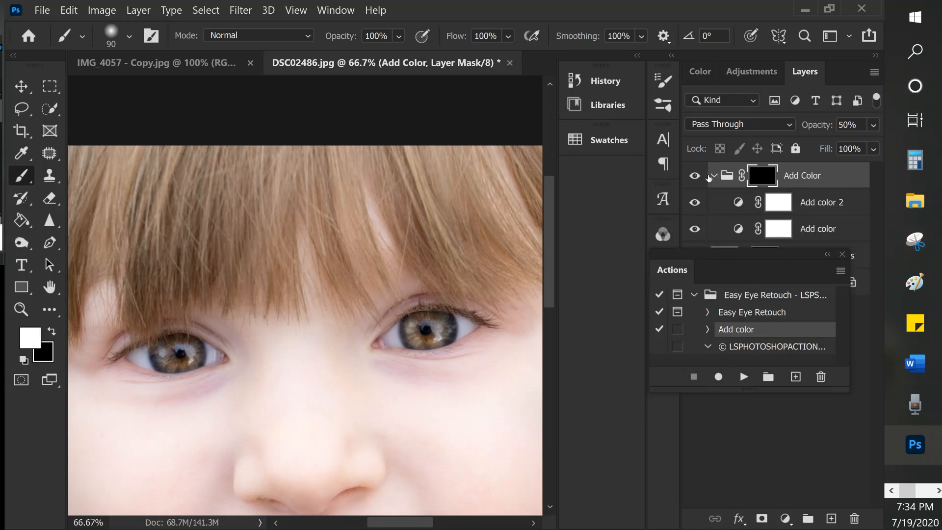
left_click(713, 176)
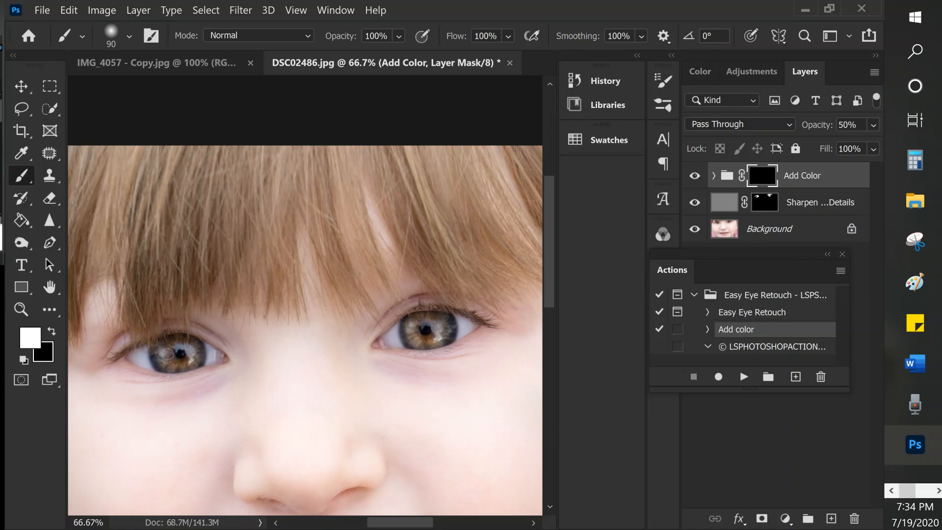
- Paint white over both irises on the Add Color group's mask with the brush enlarged to 150
key("bracketright")
key("bracketright")
key("bracketright")
mouse_move(164, 349)
left_mouse_down()
mouse_move(194, 354)
mouse_move(177, 347)
mouse_move(167, 355)
mouse_move(173, 340)
mouse_move(190, 352)
mouse_move(177, 361)
mouse_move(163, 350)
mouse_move(200, 353)
left_mouse_up()
mouse_move(432, 320)
left_mouse_down()
mouse_move(412, 322)
mouse_move(410, 334)
mouse_move(425, 338)
mouse_move(438, 319)
mouse_move(442, 335)
mouse_move(447, 320)
mouse_move(442, 337)
mouse_move(429, 338)
mouse_move(424, 321)
mouse_move(404, 327)
mouse_move(425, 338)
mouse_move(441, 327)
left_mouse_up()
- Compare the irises with the Add Color group hidden and shown, both close up and in the whole portrait
left_click(700, 177)
left_click(700, 176)
left_click(700, 176)
left_click(700, 176)
key("ctrl+minus")
key("ctrl+minus")
key("ctrl+minus")
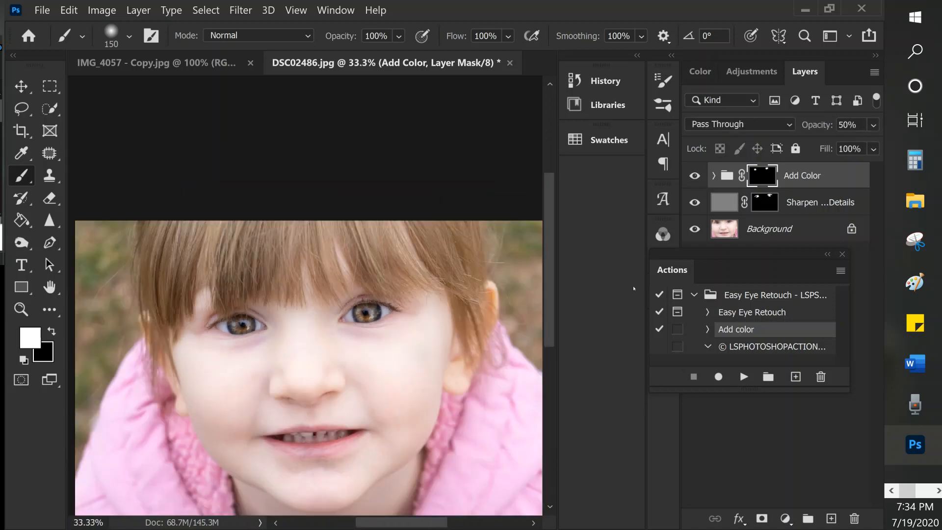
key("ctrl+plus")
left_click(701, 176)
left_click(701, 176)
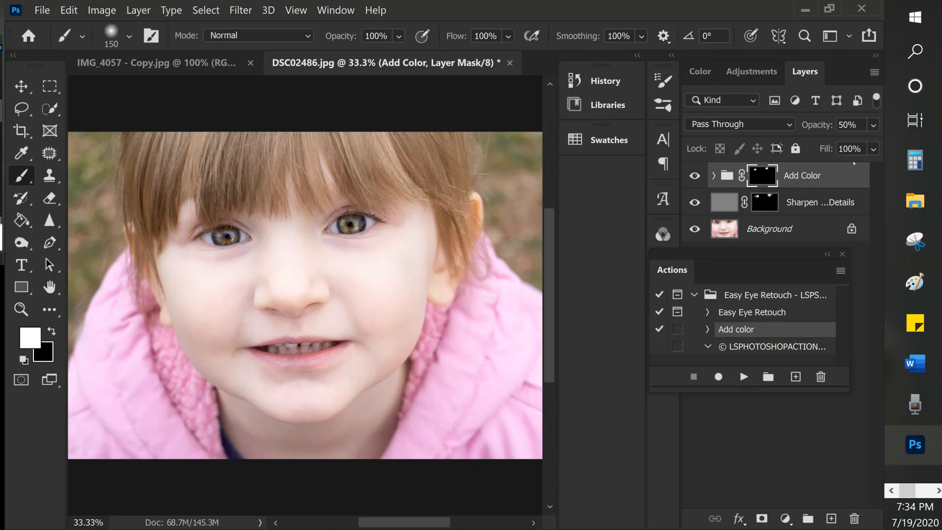
- Set the Add Color group's opacity to 100% and compare the eyes with the group hidden and shown
left_click(848, 125)
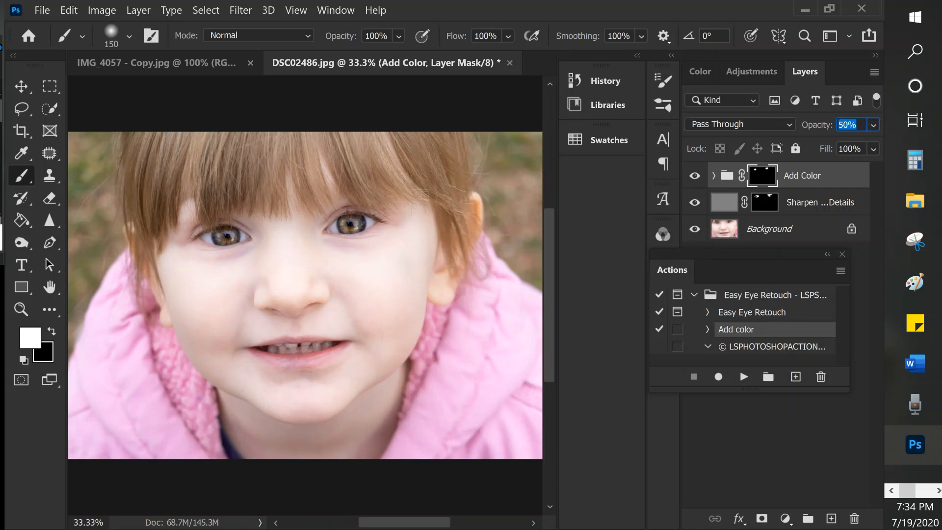
type("100")
key("Return")
mouse_move(904, 219)
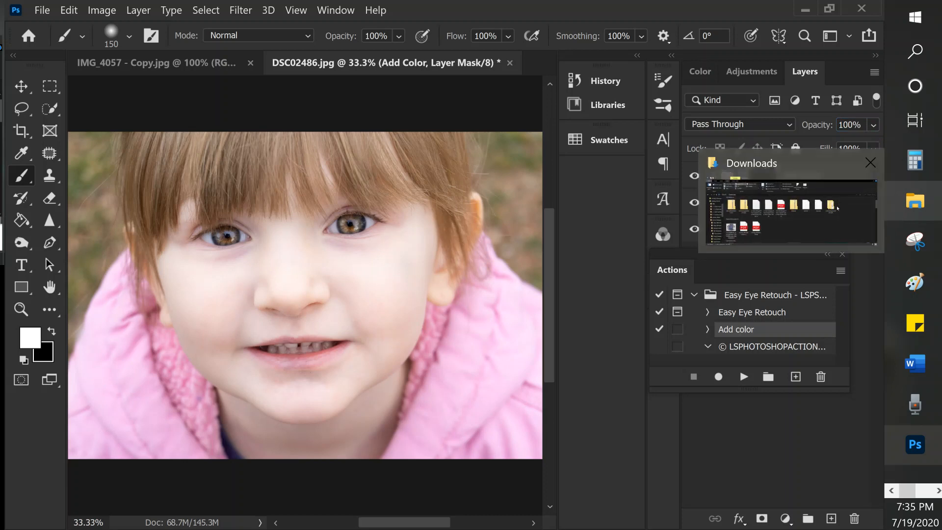
left_click(845, 429)
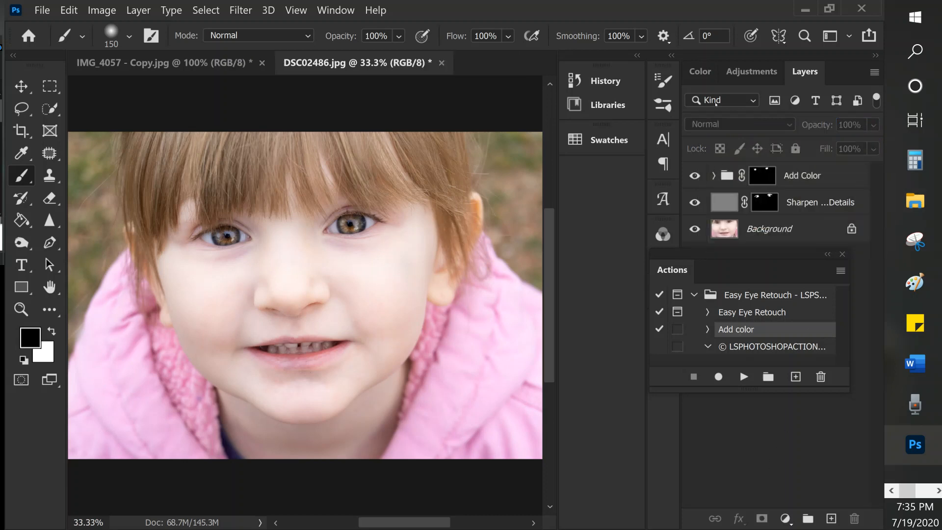
left_click(693, 177)
left_click(694, 177)
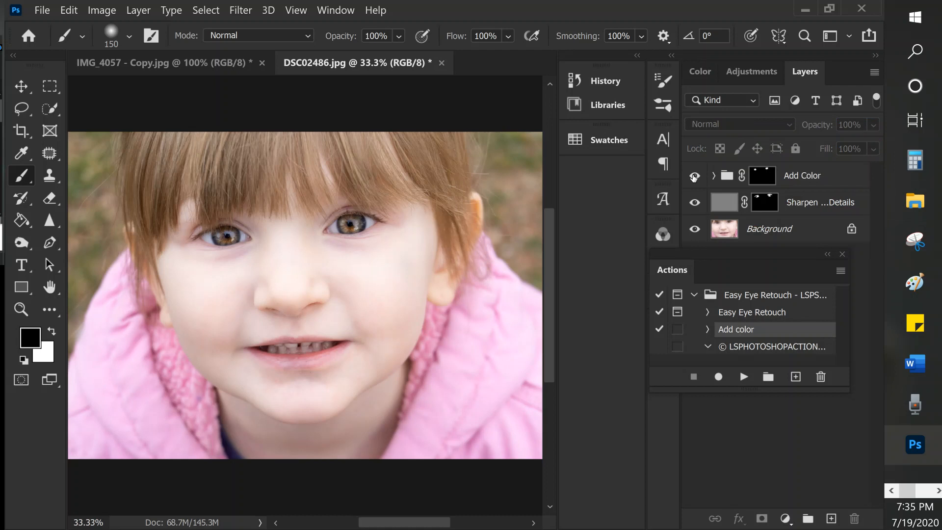